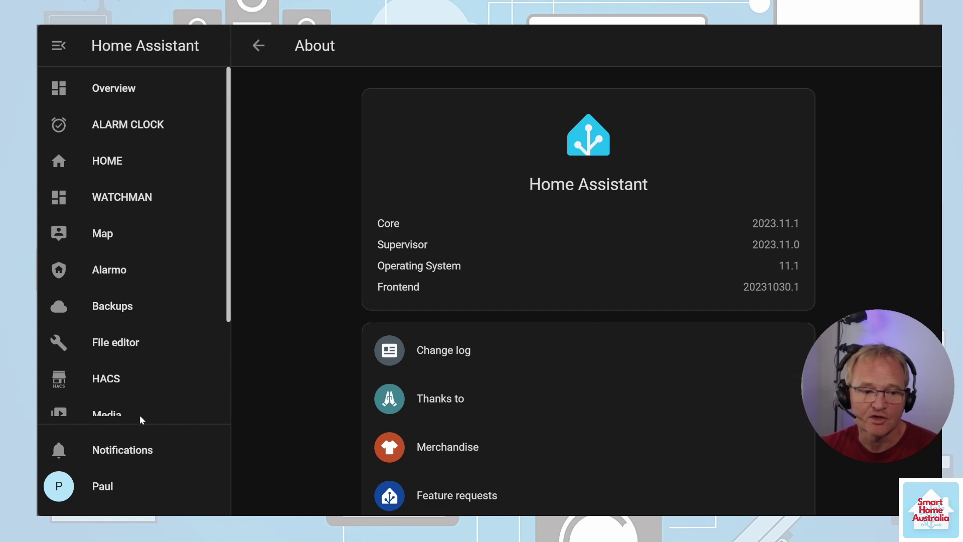
Step: Open the zones map in the areas and zones settings
{"action": "scroll", "coordinate": [141, 419], "scroll_direction": "down", "scroll_amount": 3}
{"action": "left_click", "coordinate": [131, 394]}
{"action": "left_click", "coordinate": [501, 272]}
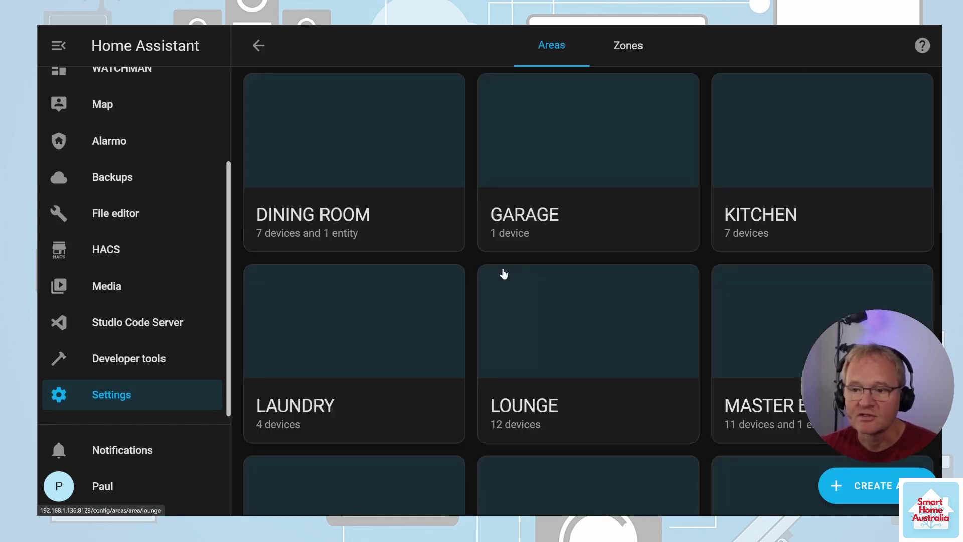
{"action": "left_click", "coordinate": [630, 49]}
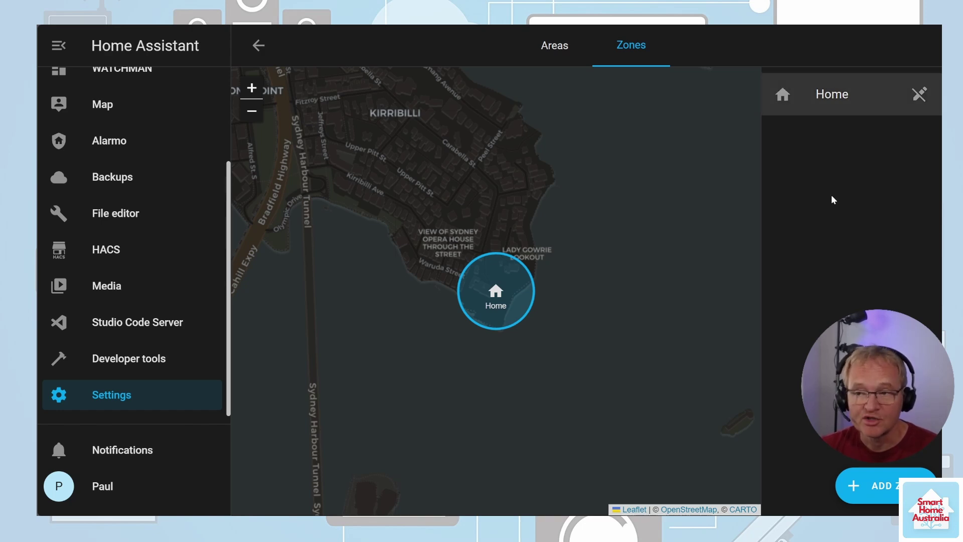
Step: Open configuration.yaml in Studio Code Server and review its homeassistant name and location entries, along with the Zone documentation
{"action": "left_click", "coordinate": [149, 322]}
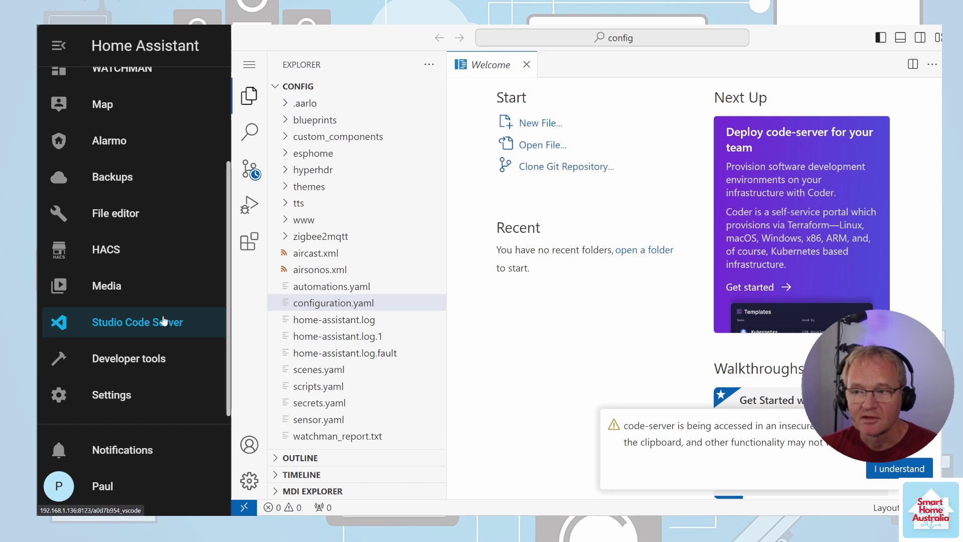
{"action": "left_click", "coordinate": [346, 303]}
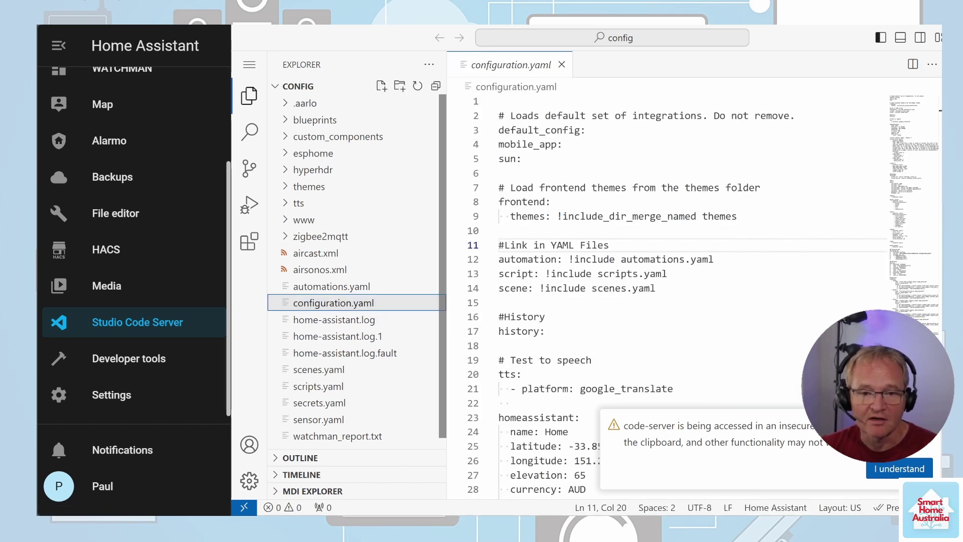
{"action": "left_click", "coordinate": [545, 316]}
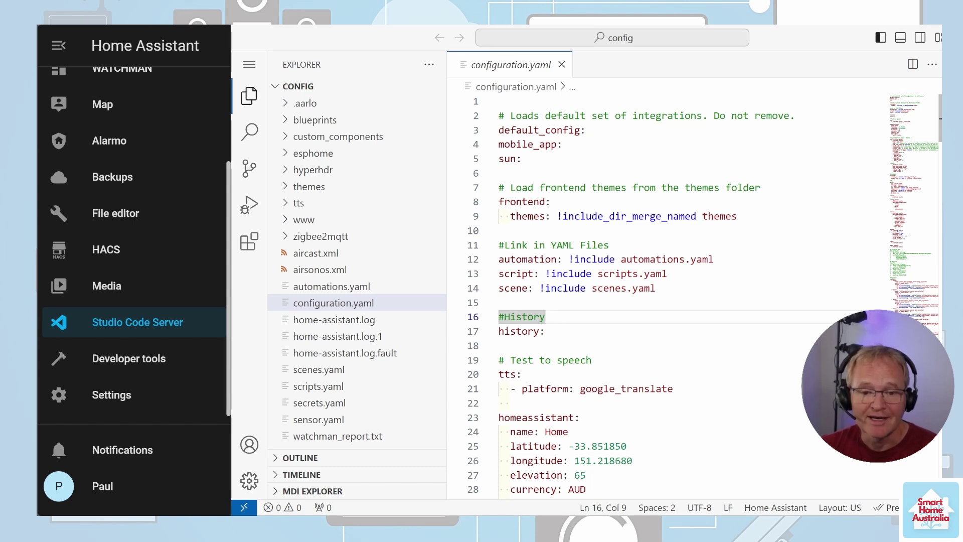
{"action": "left_click_drag", "start_coordinate": [568, 431], "coordinate": [510, 431]}
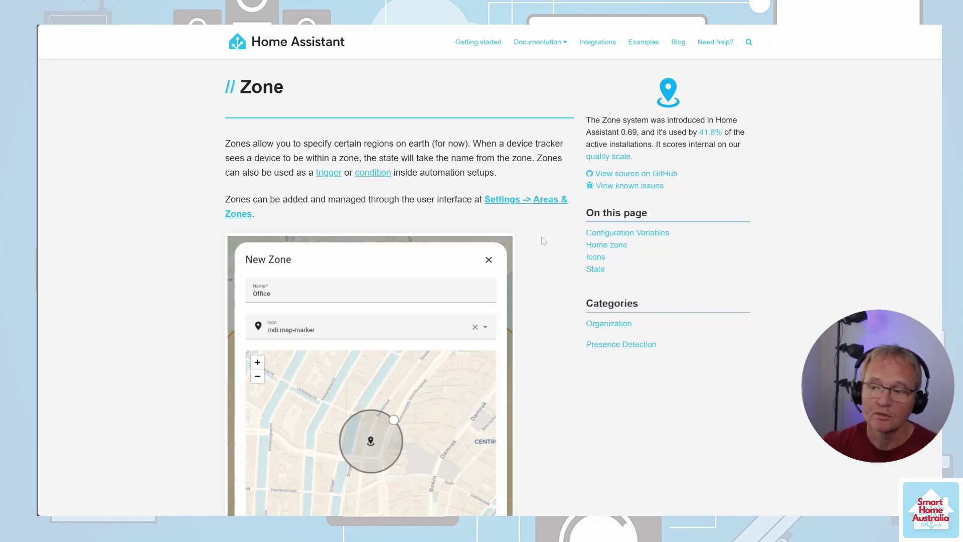
{"action": "scroll", "coordinate": [532, 256], "scroll_direction": "down", "scroll_amount": 10}
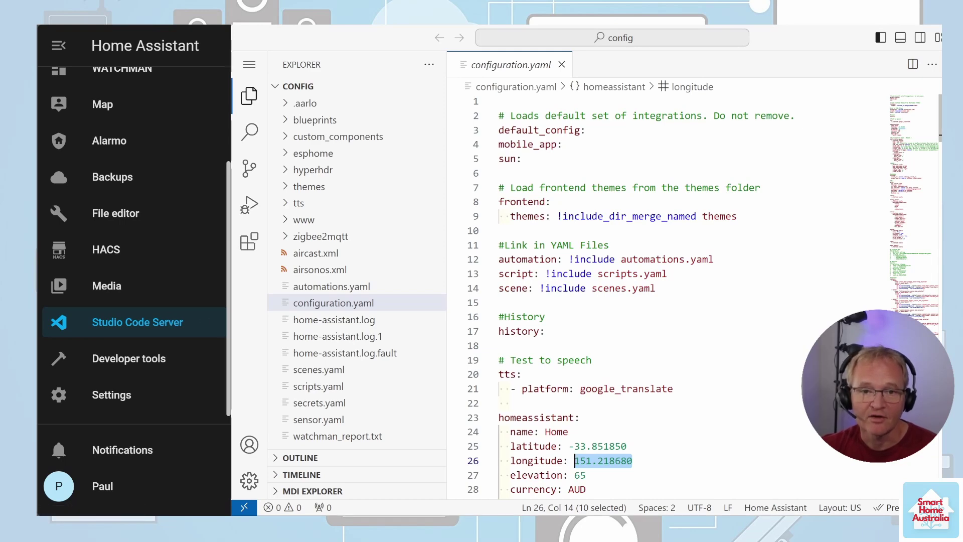
Step: Add a Zone block named Home, with the home latitude and longitude and a radius of 250, below the homeassistant section
{"action": "scroll", "coordinate": [652, 290], "scroll_direction": "down", "scroll_amount": 4}
{"action": "left_click", "coordinate": [499, 381]}
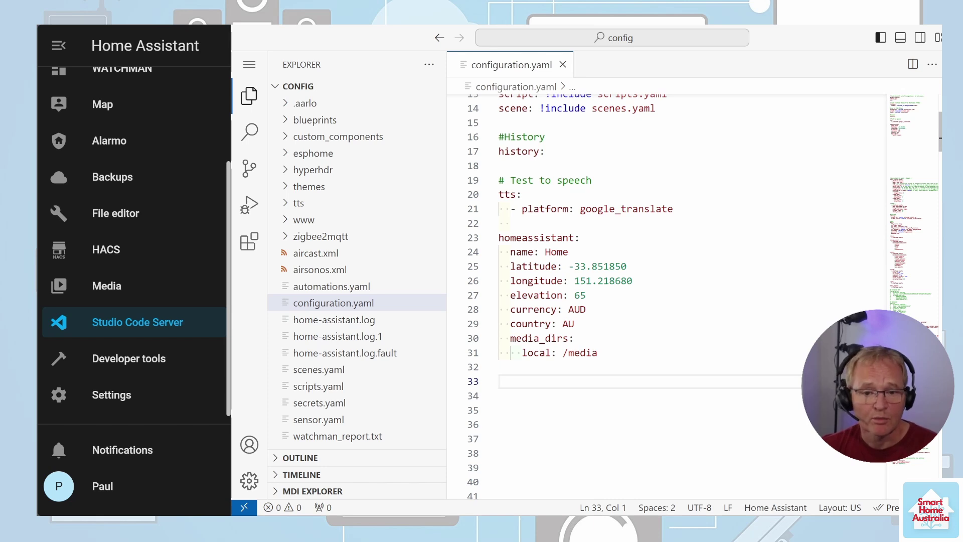
{"action": "key", "text": "ctrl+v"}
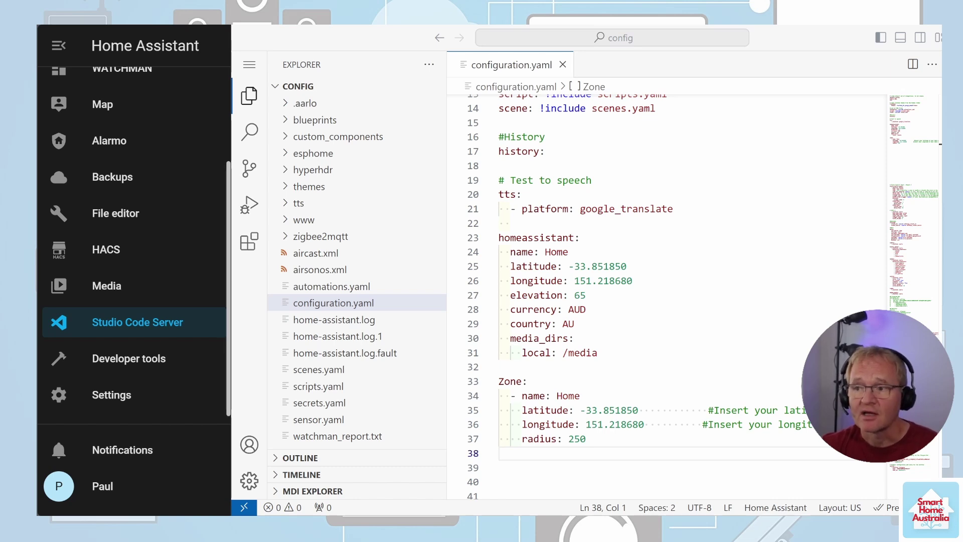
{"action": "key", "text": "Up"}
{"action": "key", "text": "End"}
{"action": "key", "text": "ctrl+shift+Left"}
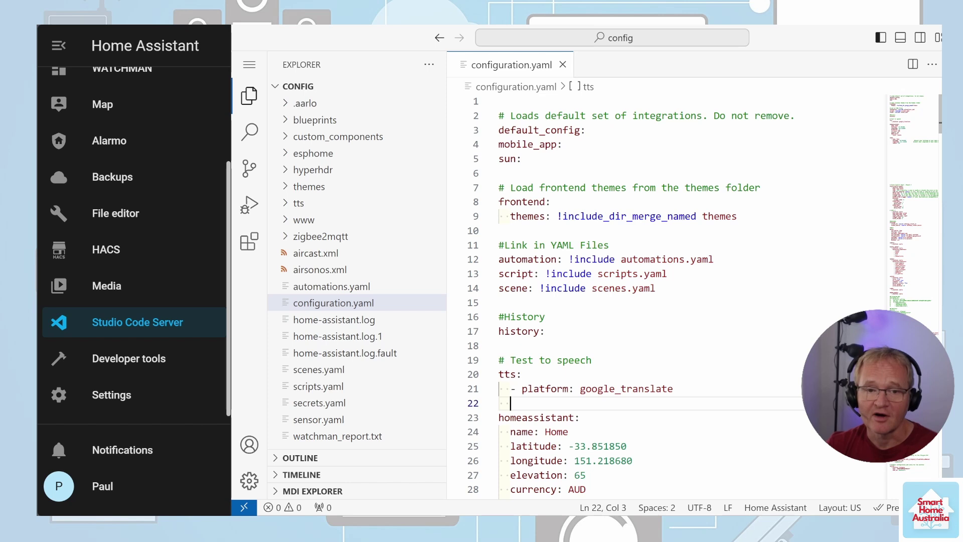
{"action": "left_click_drag", "start_coordinate": [521, 158], "coordinate": [499, 159]}
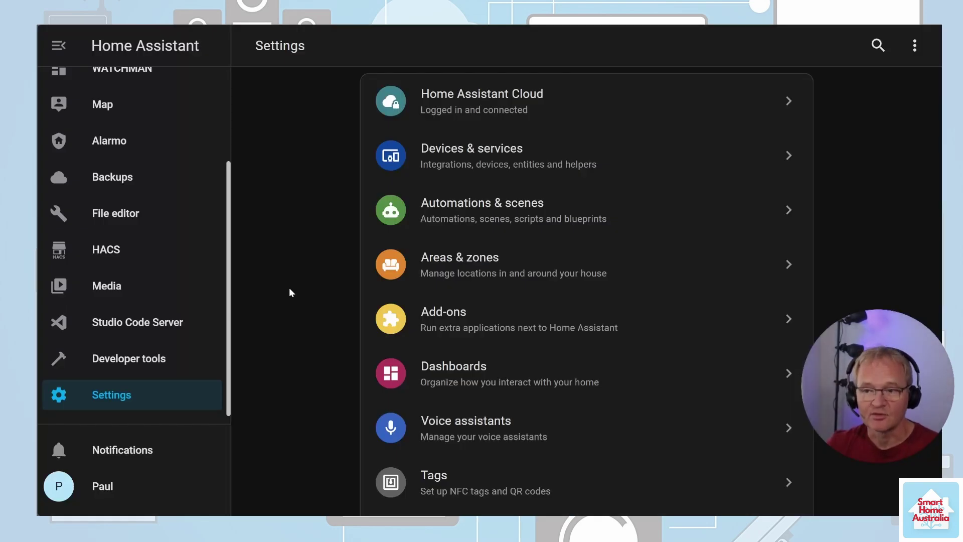
Step: Create a new automation from scratch under Automations & scenes and add a Zone trigger to it
{"action": "left_click", "coordinate": [494, 217]}
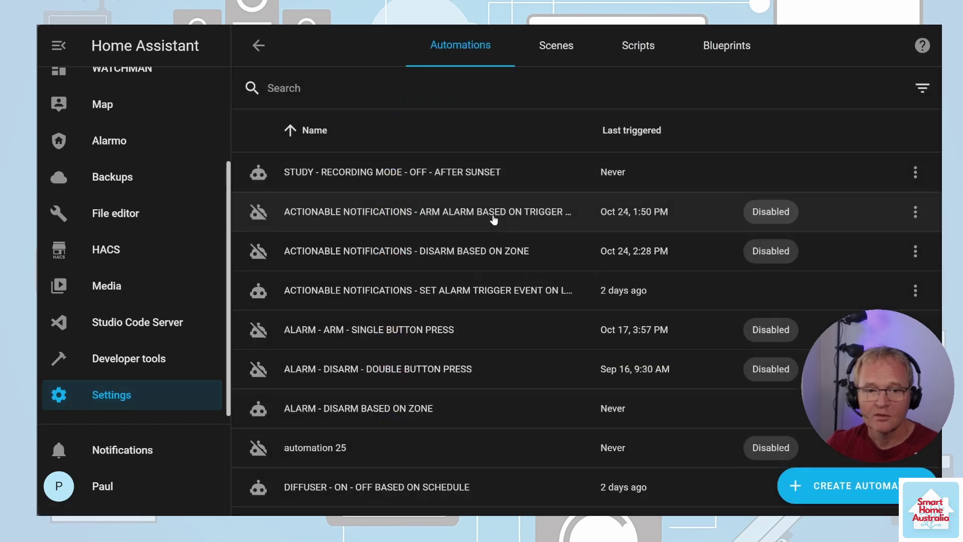
{"action": "left_click", "coordinate": [871, 496]}
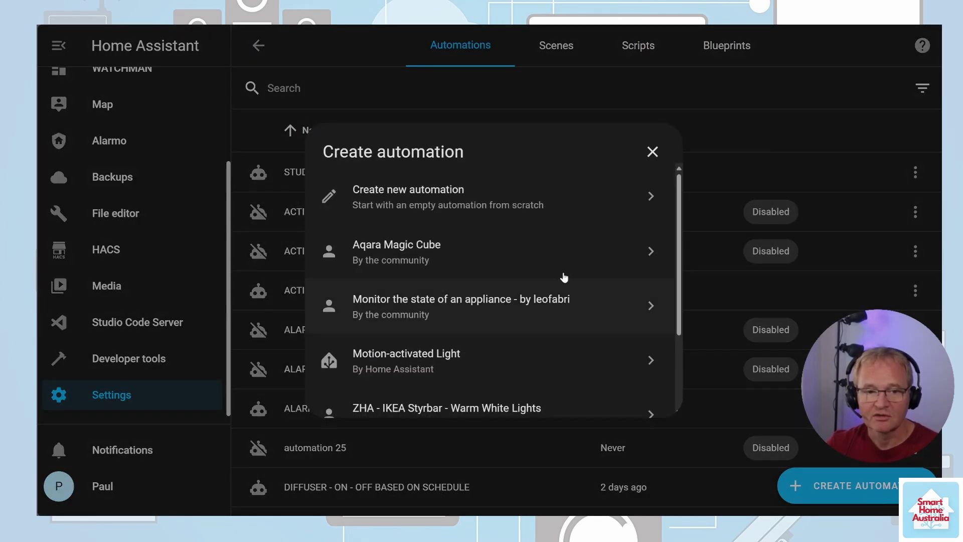
{"action": "left_click", "coordinate": [453, 202]}
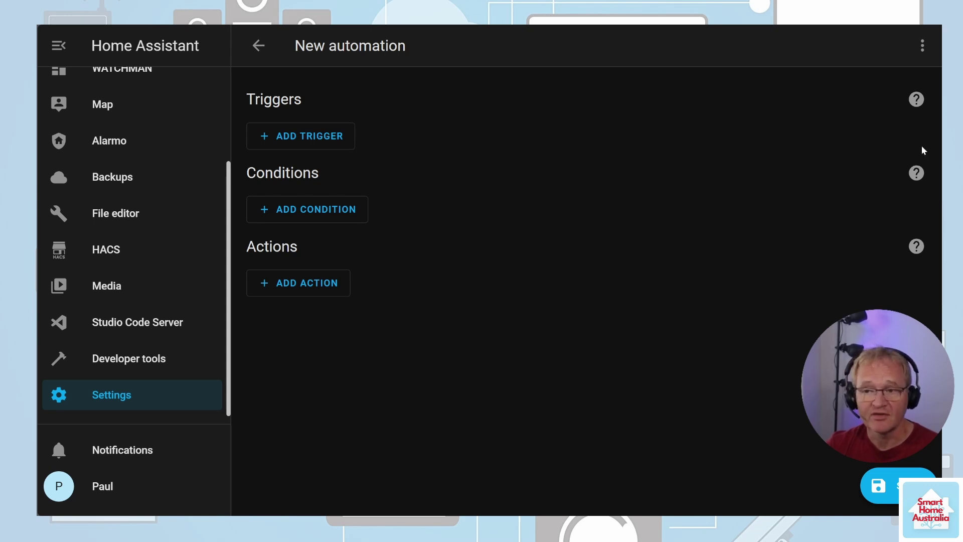
{"action": "left_click", "coordinate": [308, 143]}
{"action": "scroll", "coordinate": [356, 364], "scroll_direction": "down", "scroll_amount": 5}
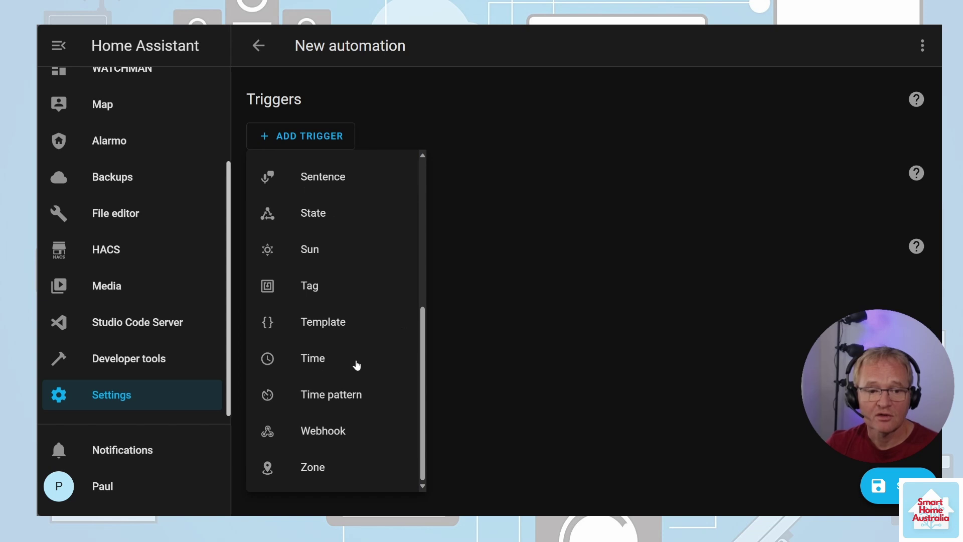
{"action": "left_click", "coordinate": [318, 470]}
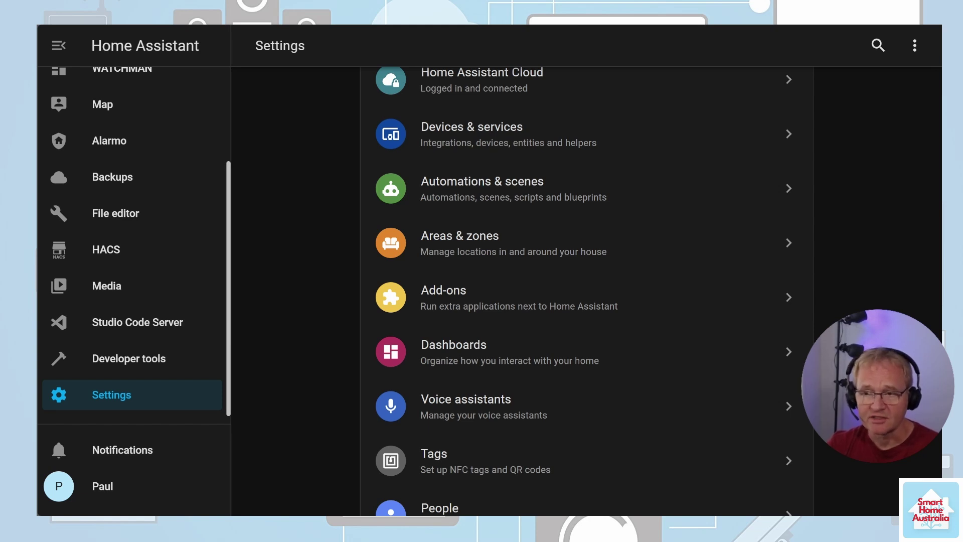
Step: Search the entities for device_tracker and open the settings of the iPhone's tracker entity
{"action": "left_click", "coordinate": [520, 138]}
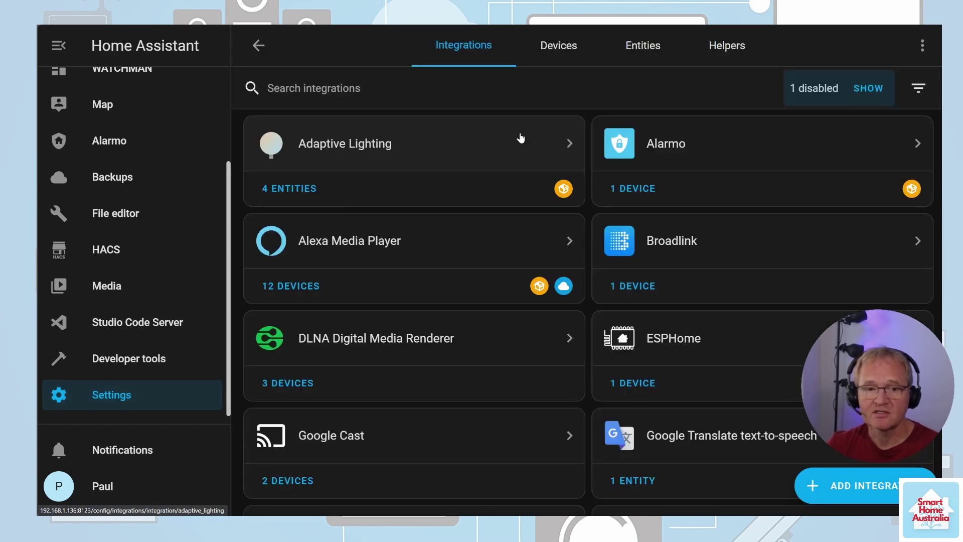
{"action": "left_click", "coordinate": [647, 48]}
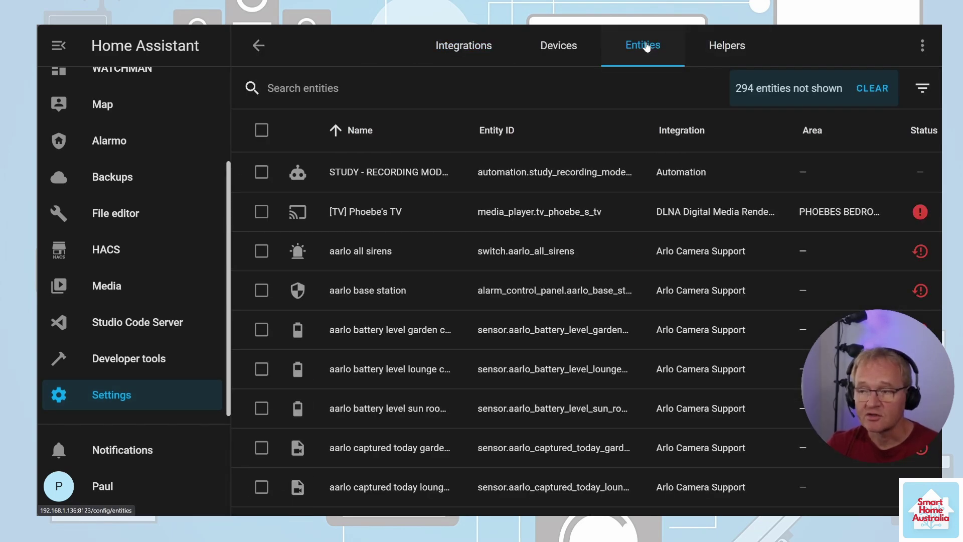
{"action": "type", "text": "device_tracker"}
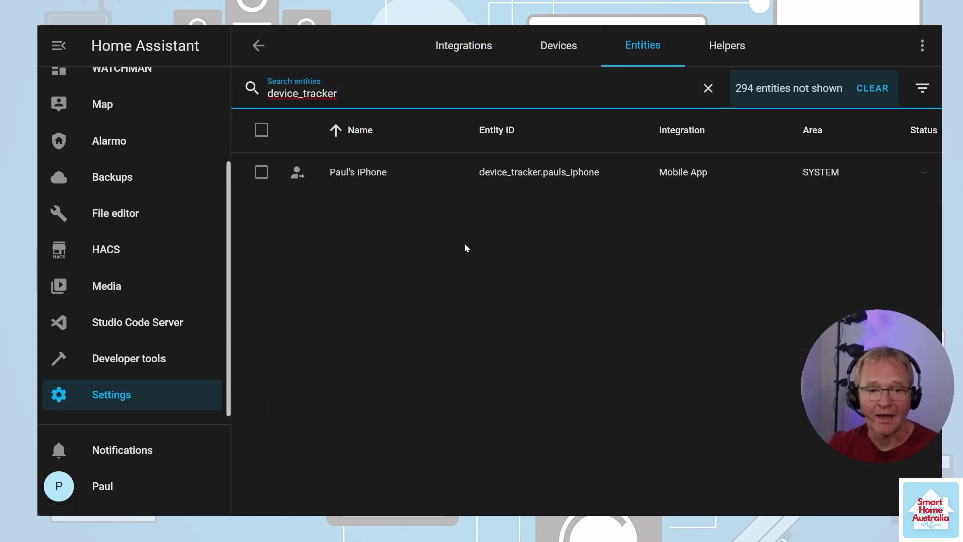
{"action": "left_click", "coordinate": [376, 178]}
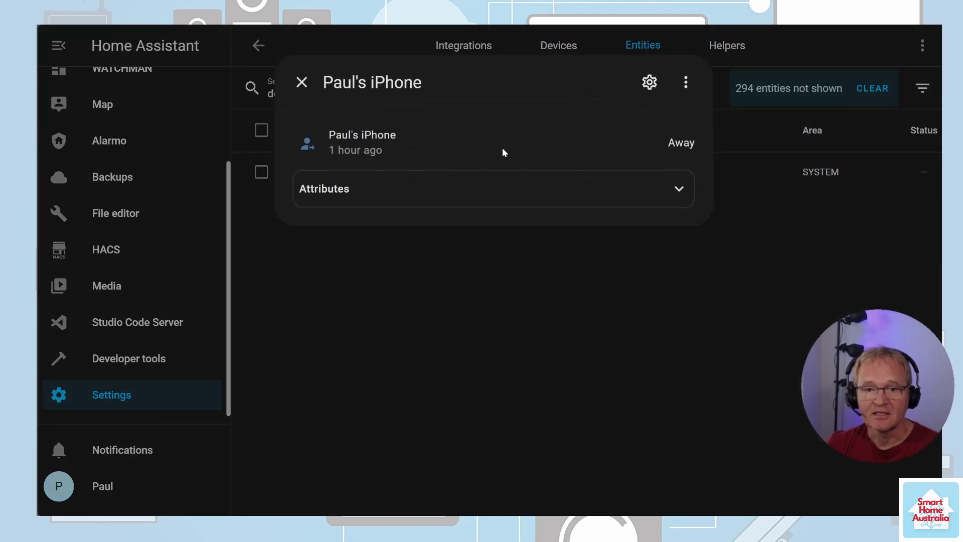
{"action": "left_click", "coordinate": [649, 82]}
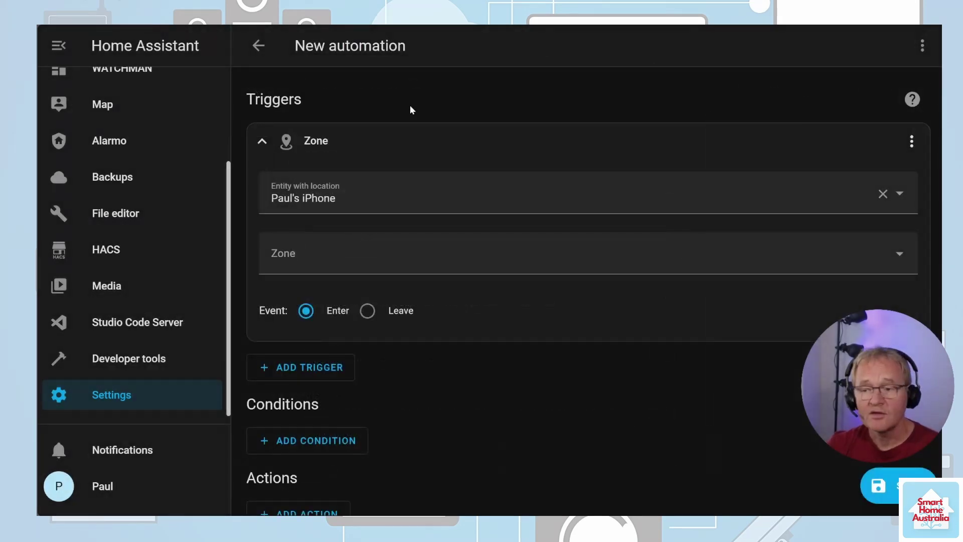
Step: Set the trigger to fire when the iPhone enters the Home zone and give it the trigger ID arriving_home
{"action": "left_click", "coordinate": [402, 270]}
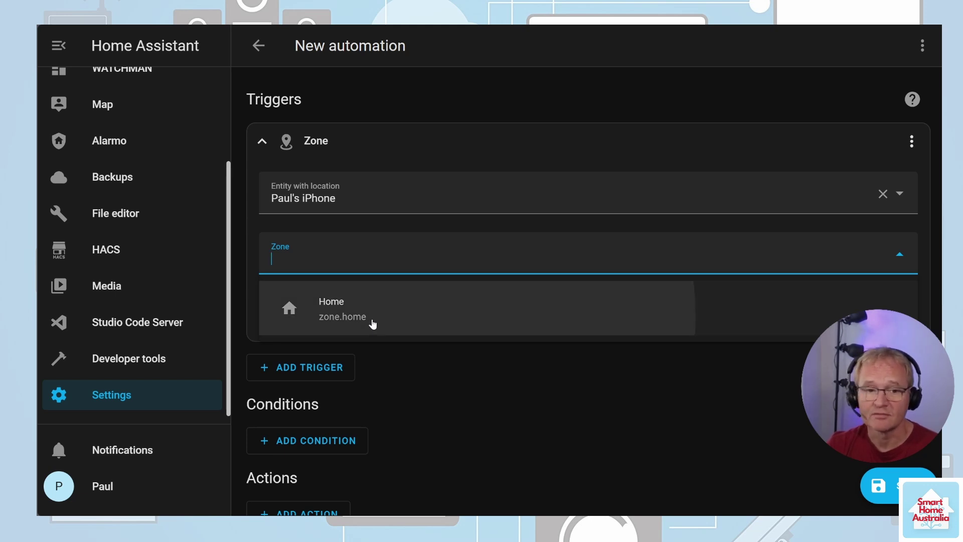
{"action": "left_click", "coordinate": [372, 323]}
{"action": "left_click", "coordinate": [301, 315]}
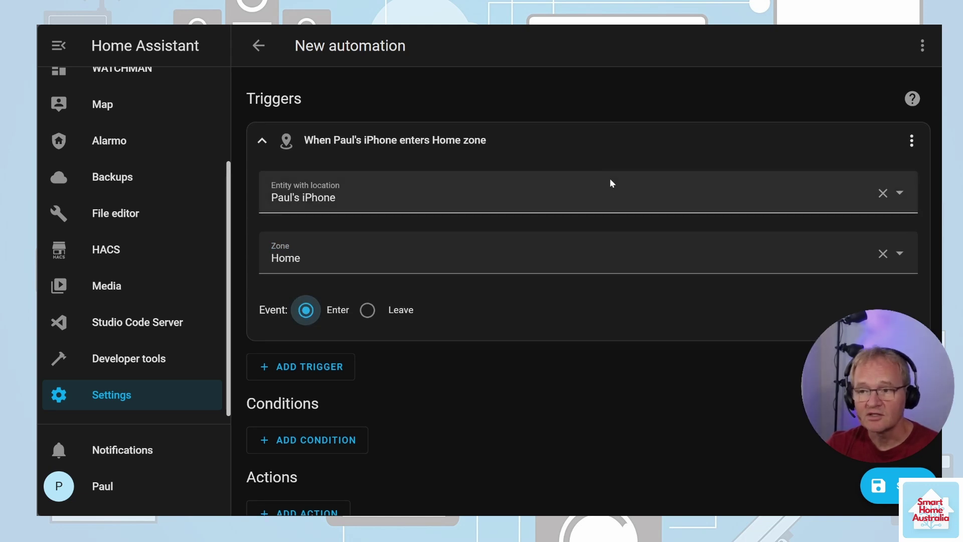
{"action": "left_click", "coordinate": [911, 143]}
{"action": "left_click", "coordinate": [848, 255]}
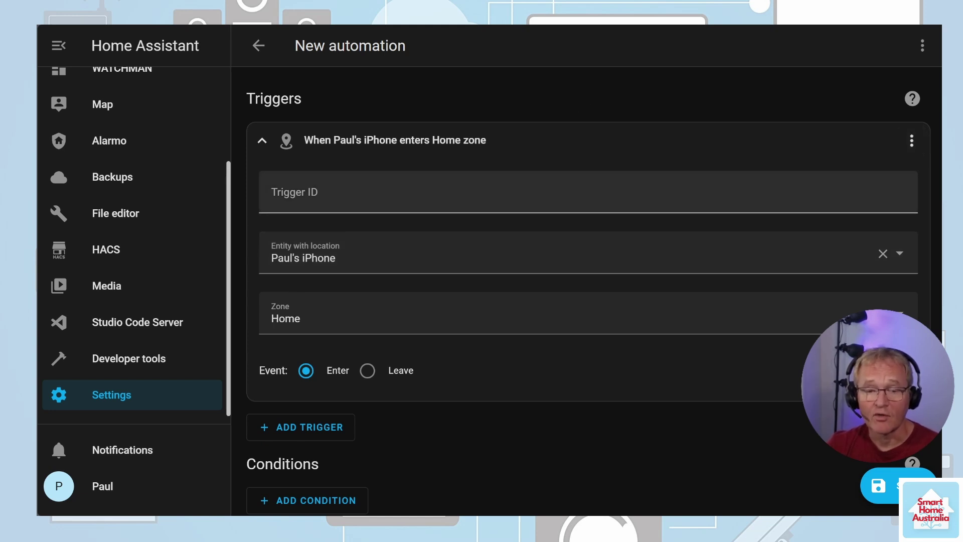
{"action": "type", "text": "arriving_home"}
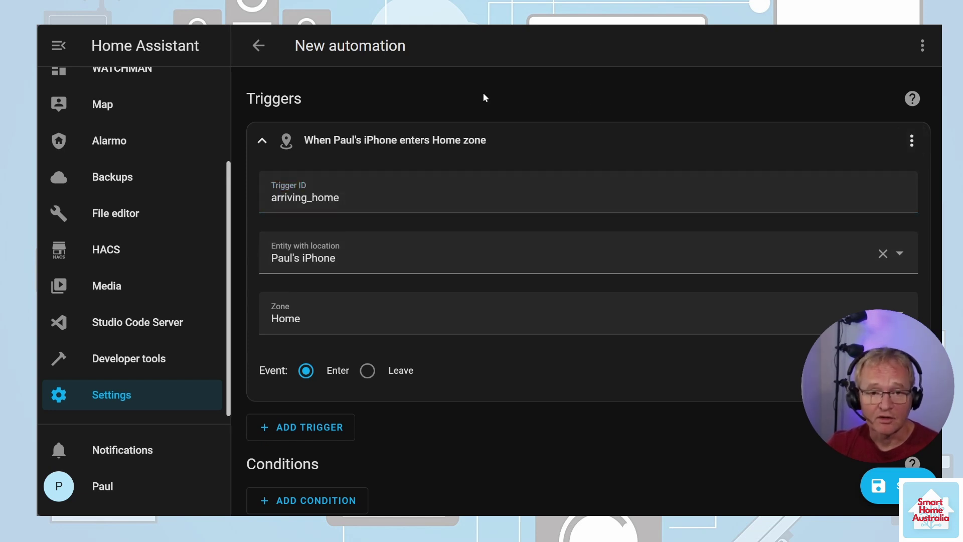
Step: Add a second Zone trigger that fires when the iPhone leaves the Home zone
{"action": "left_click", "coordinate": [323, 430]}
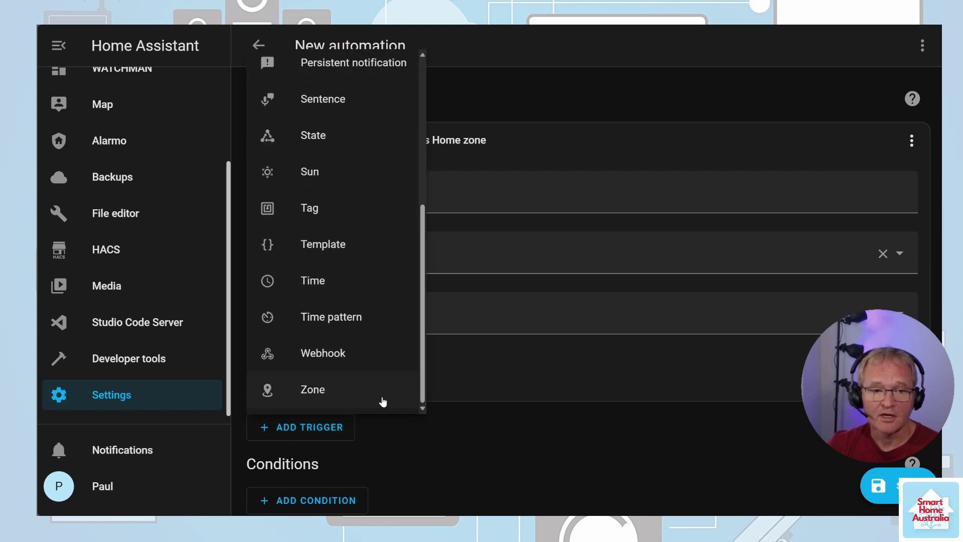
{"action": "left_click", "coordinate": [336, 397]}
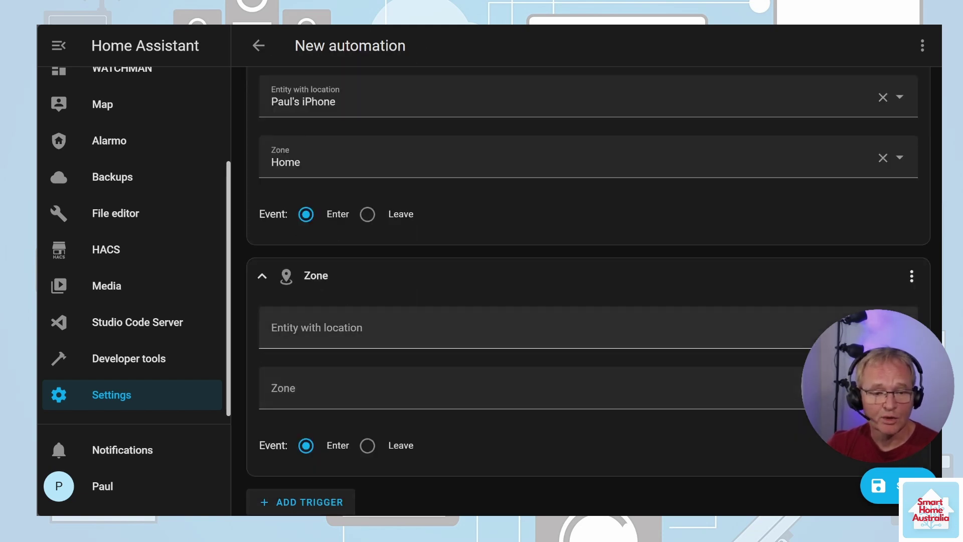
{"action": "type", "text": "Paul's iPhone"}
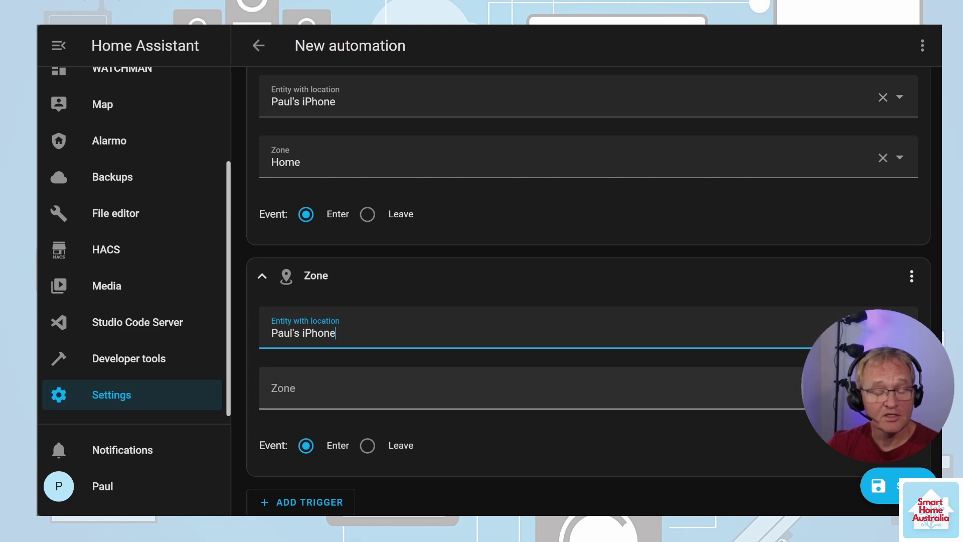
{"action": "key", "text": "Tab"}
{"action": "type", "text": "Home"}
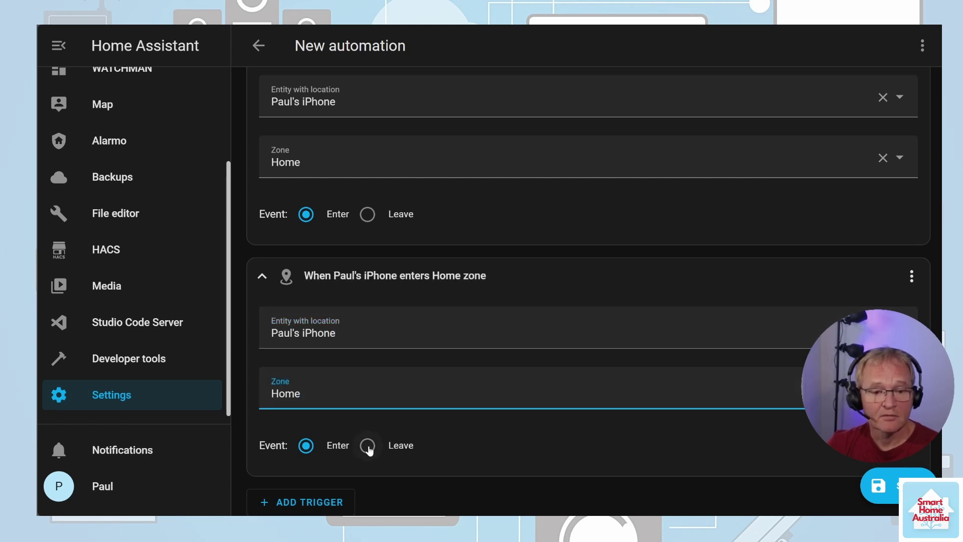
{"action": "left_click", "coordinate": [368, 448]}
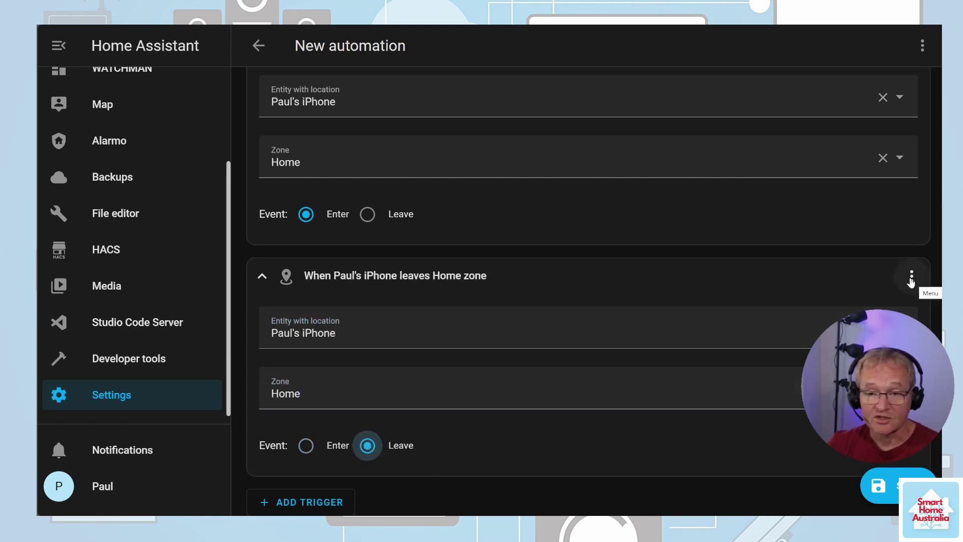
Step: Give the leave trigger the trigger ID leaving_home
{"action": "left_click", "coordinate": [911, 277]}
{"action": "left_click", "coordinate": [838, 146]}
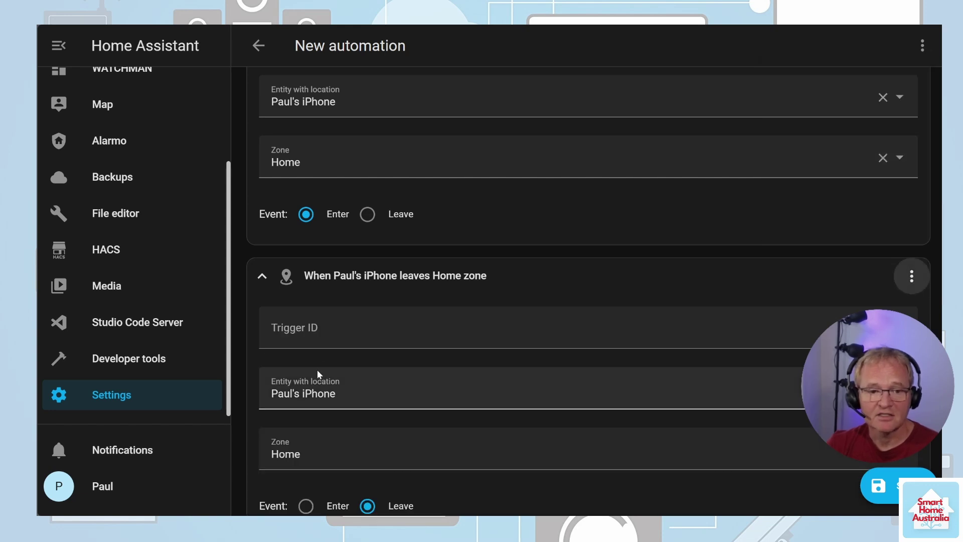
{"action": "left_click", "coordinate": [351, 327]}
{"action": "type", "text": "leaving_home"}
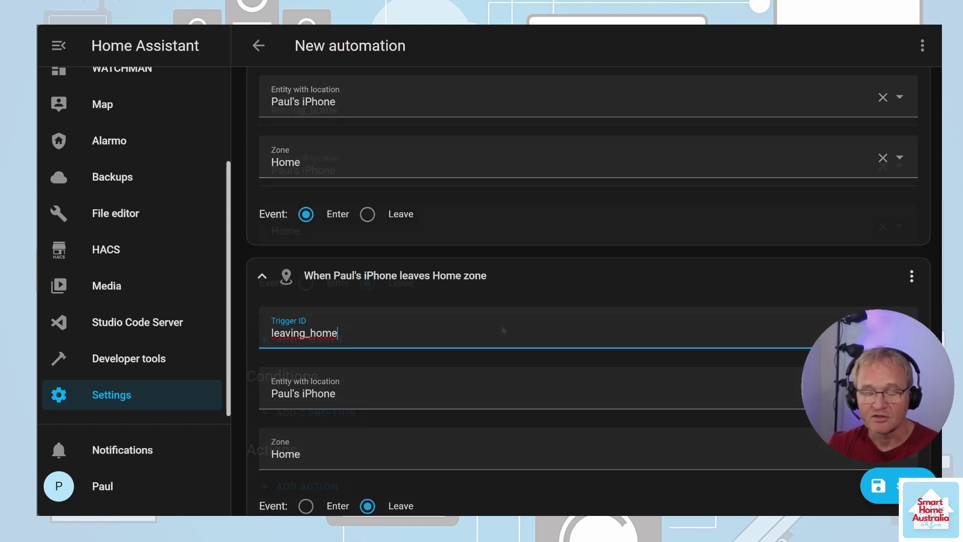
Step: Add a Choose action to the automation and expand its first option
{"action": "scroll", "coordinate": [501, 328], "scroll_direction": "down", "scroll_amount": 5}
{"action": "left_click", "coordinate": [321, 486]}
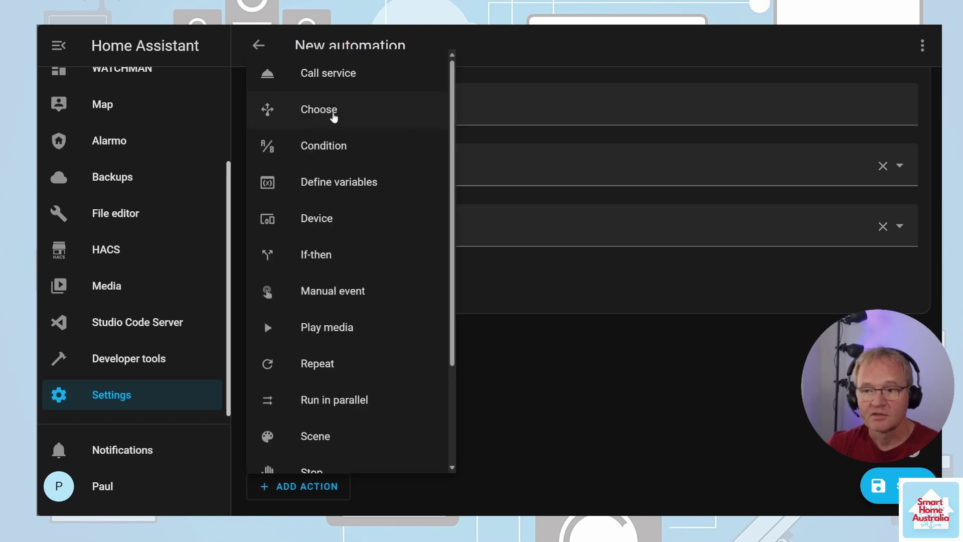
{"action": "left_click", "coordinate": [333, 118]}
{"action": "left_click", "coordinate": [277, 371]}
Step: Add a Triggered by condition to Option 1 that matches the arriving_home trigger
{"action": "scroll", "coordinate": [372, 283], "scroll_direction": "down", "scroll_amount": 3}
{"action": "left_click", "coordinate": [375, 287]}
{"action": "scroll", "coordinate": [374, 185], "scroll_direction": "down", "scroll_amount": 4}
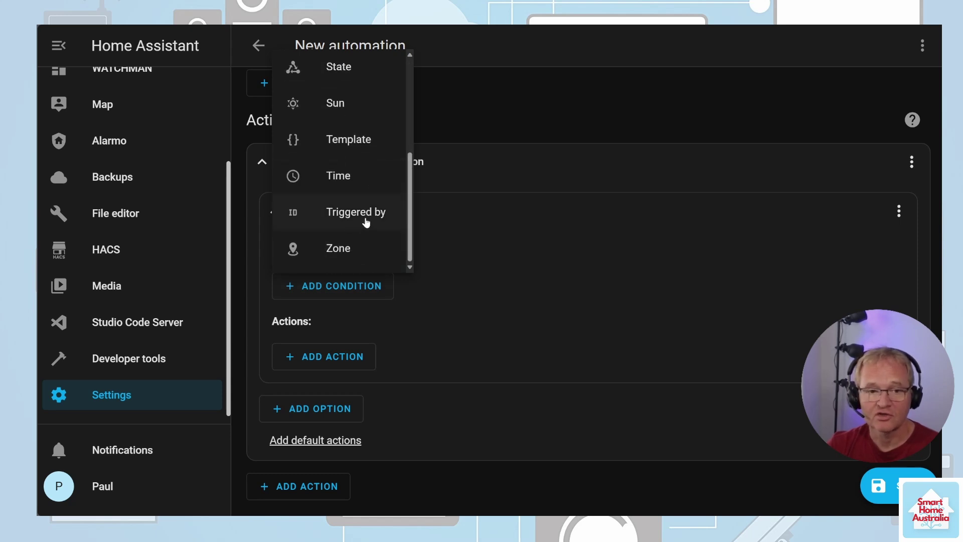
{"action": "left_click", "coordinate": [366, 222]}
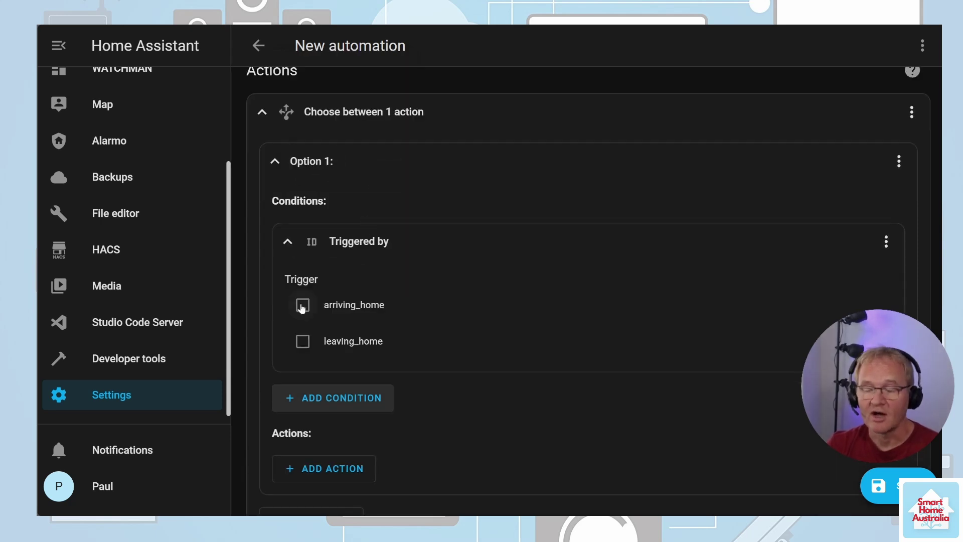
{"action": "left_click", "coordinate": [303, 306]}
Step: Add a Sun condition to Option 1 that requires the time to be after sunset
{"action": "left_click", "coordinate": [354, 399]}
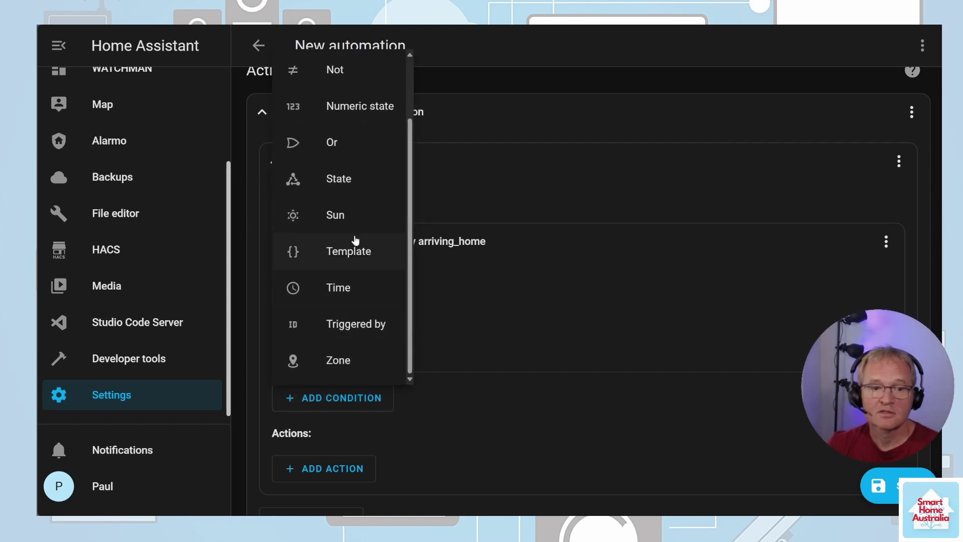
{"action": "left_click", "coordinate": [335, 214]}
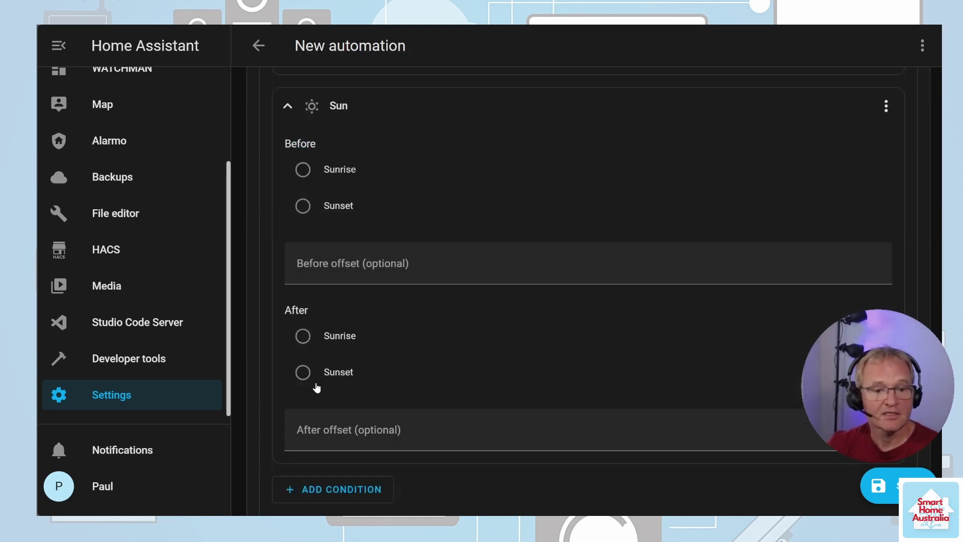
{"action": "left_click", "coordinate": [301, 372]}
Step: Add a service call to Option 1 that runs Light: Turn on for the LOUNGE LIGHTS entity
{"action": "scroll", "coordinate": [537, 383], "scroll_direction": "down", "scroll_amount": 4}
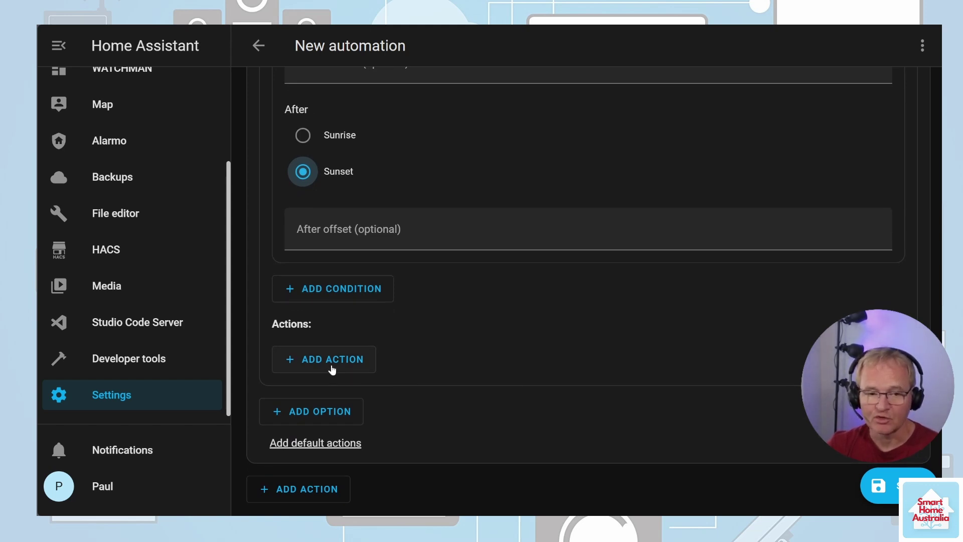
{"action": "left_click", "coordinate": [331, 370]}
{"action": "left_click", "coordinate": [382, 74]}
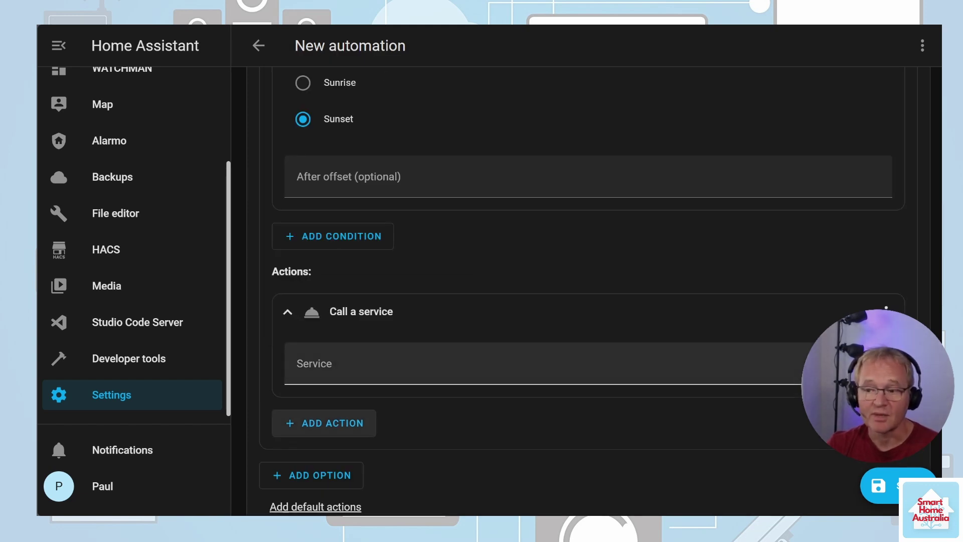
{"action": "type", "text": "light.turn_on"}
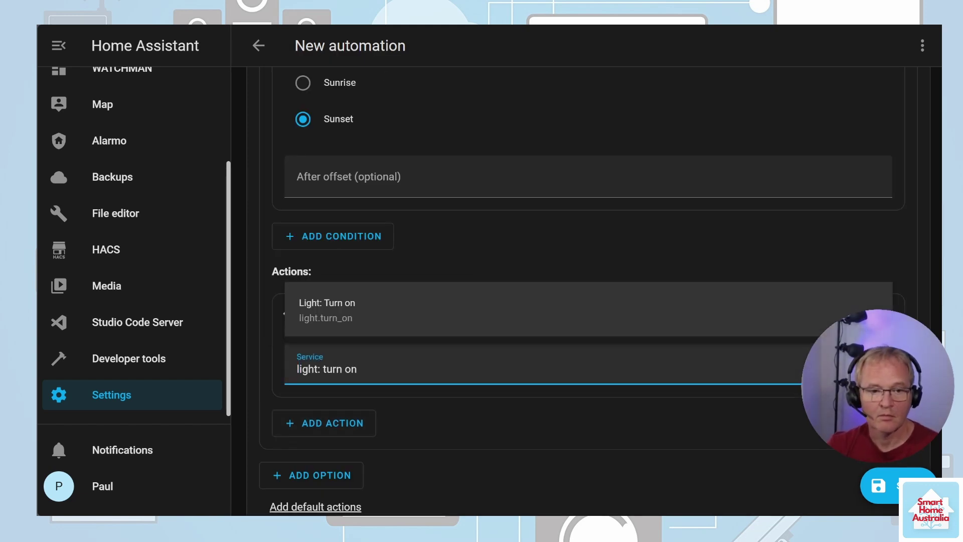
{"action": "key", "text": "Return"}
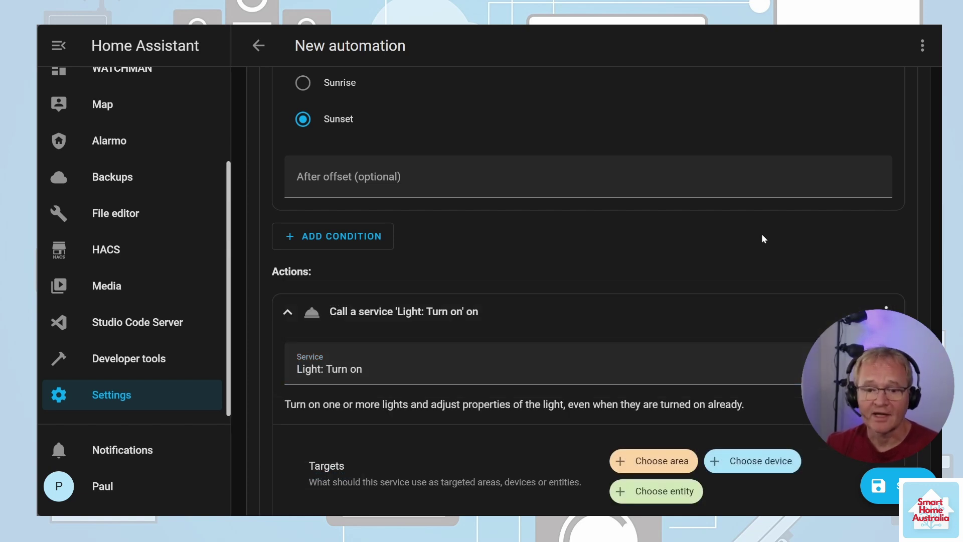
{"action": "left_click", "coordinate": [621, 494]}
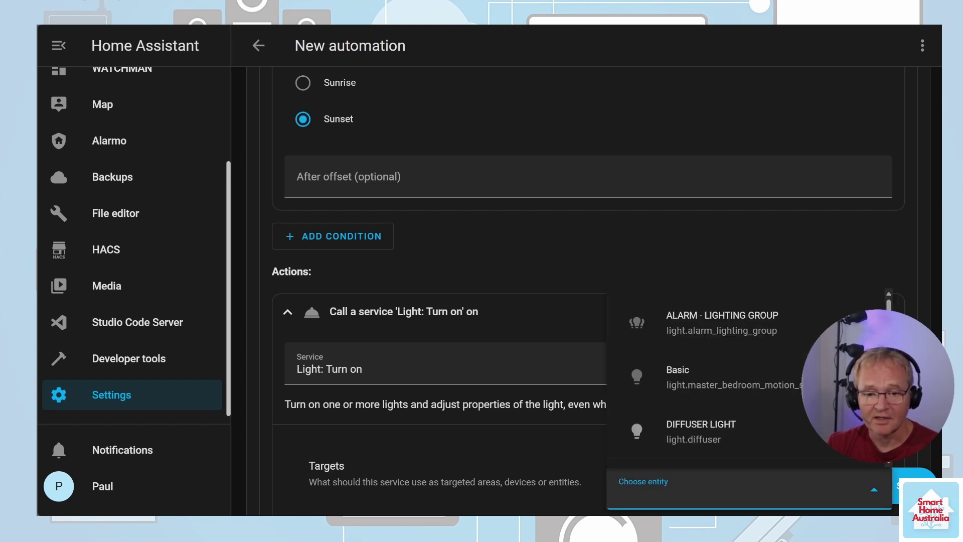
{"action": "left_click", "coordinate": [679, 400]}
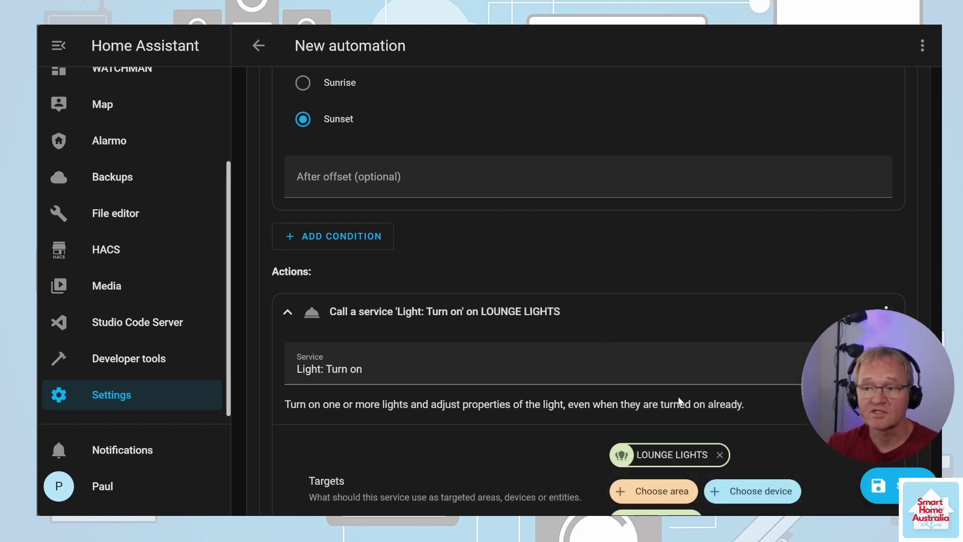
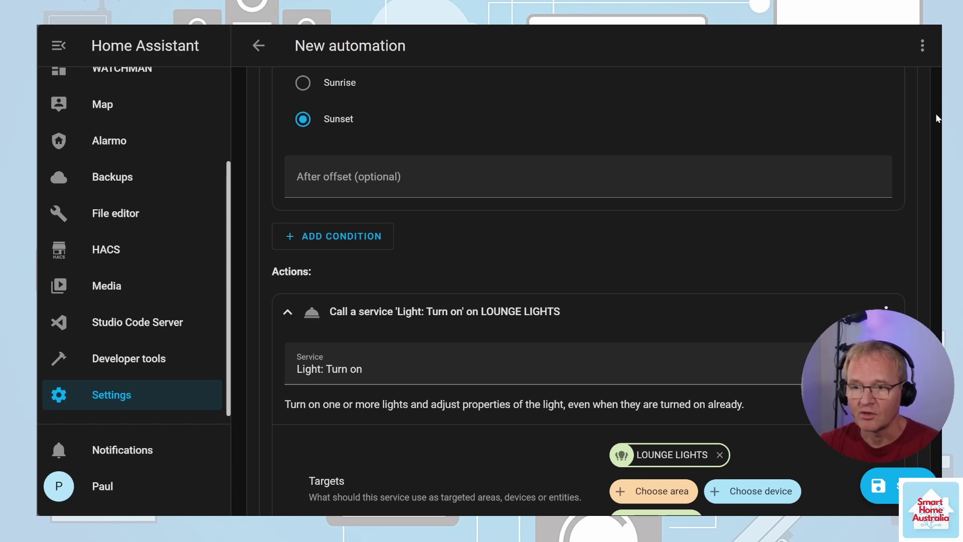
Step: Add a second option to the Choose action with a Triggered by condition matching leaving_home
{"action": "scroll", "coordinate": [558, 305], "scroll_direction": "down", "scroll_amount": 15}
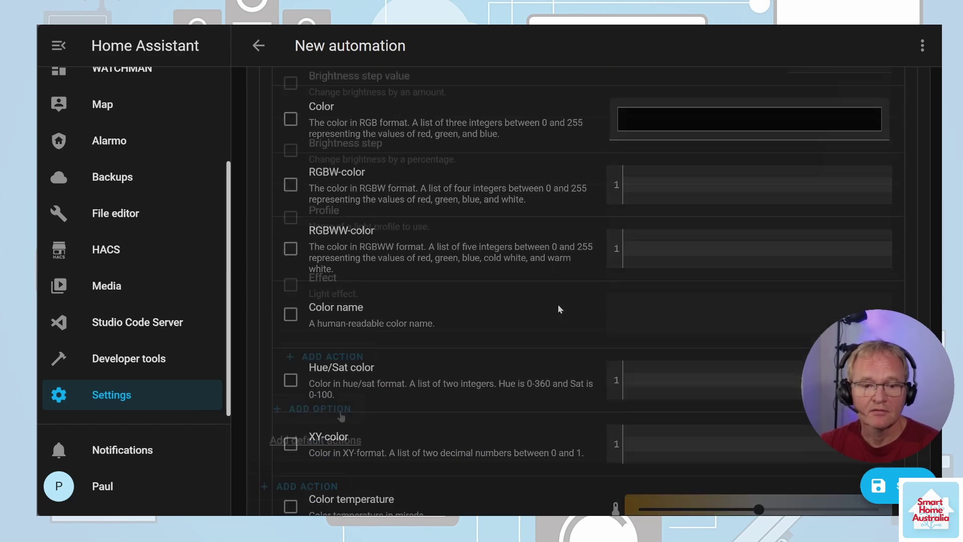
{"action": "left_click", "coordinate": [340, 416]}
{"action": "left_click", "coordinate": [343, 288]}
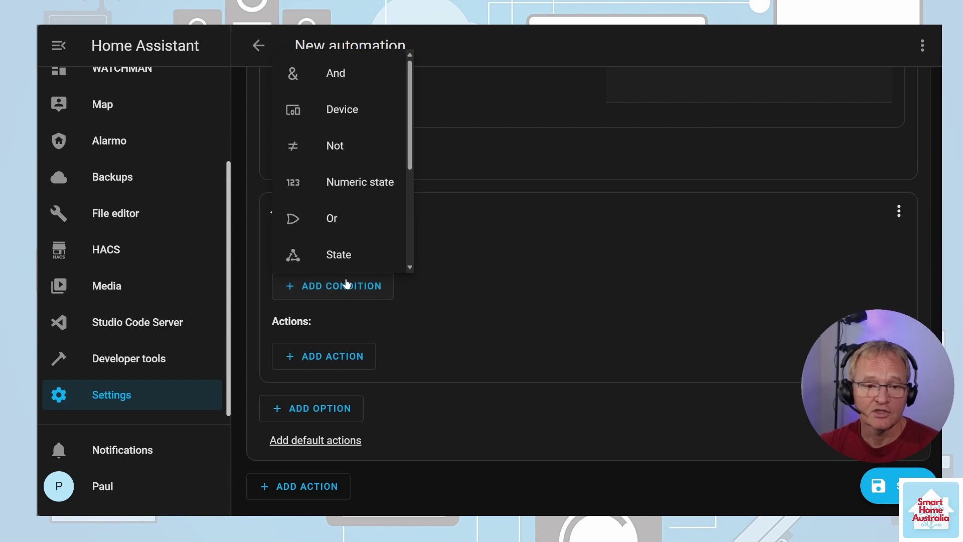
{"action": "scroll", "coordinate": [371, 236], "scroll_direction": "down", "scroll_amount": 3}
{"action": "left_click", "coordinate": [366, 215]}
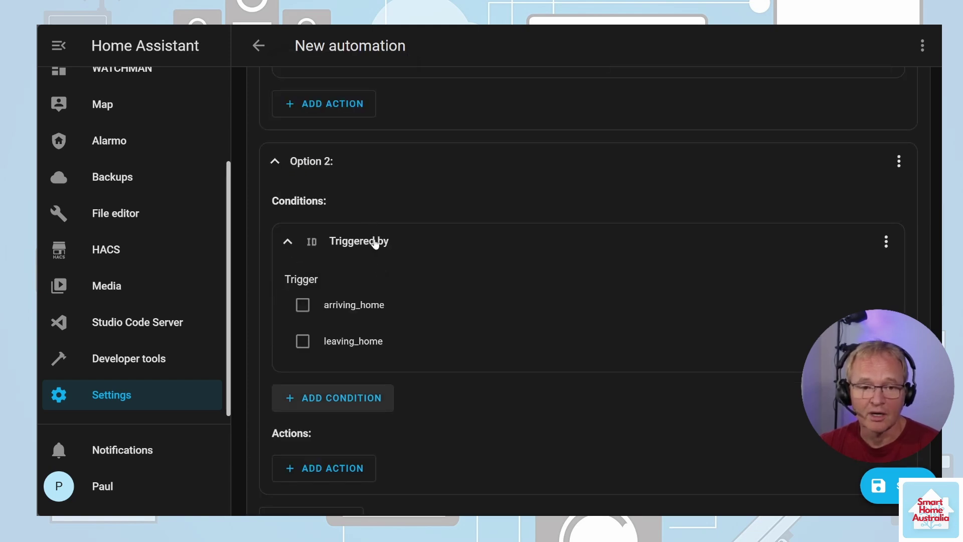
{"action": "left_click", "coordinate": [303, 343]}
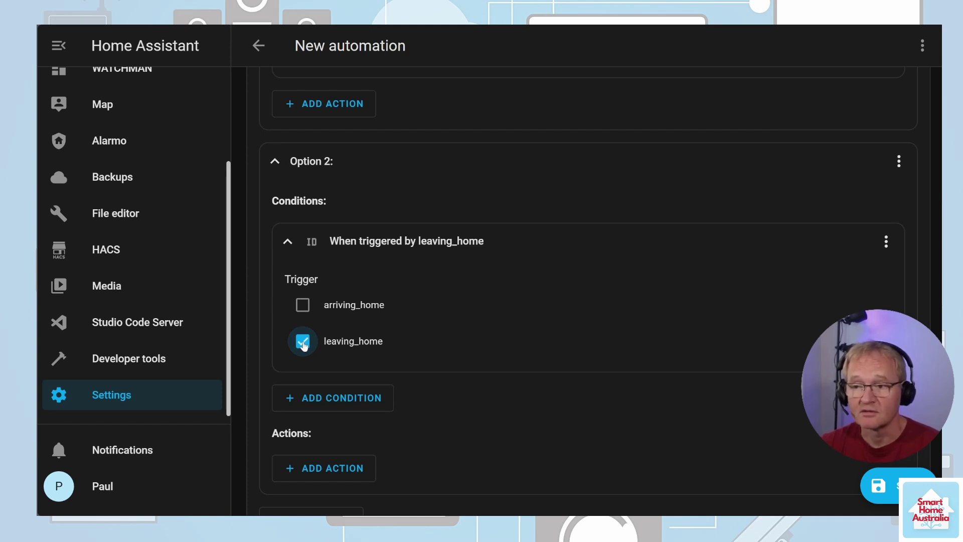
Step: Add a State condition to Option 2 that requires the Sun entity to be Below horizon
{"action": "left_click", "coordinate": [369, 399]}
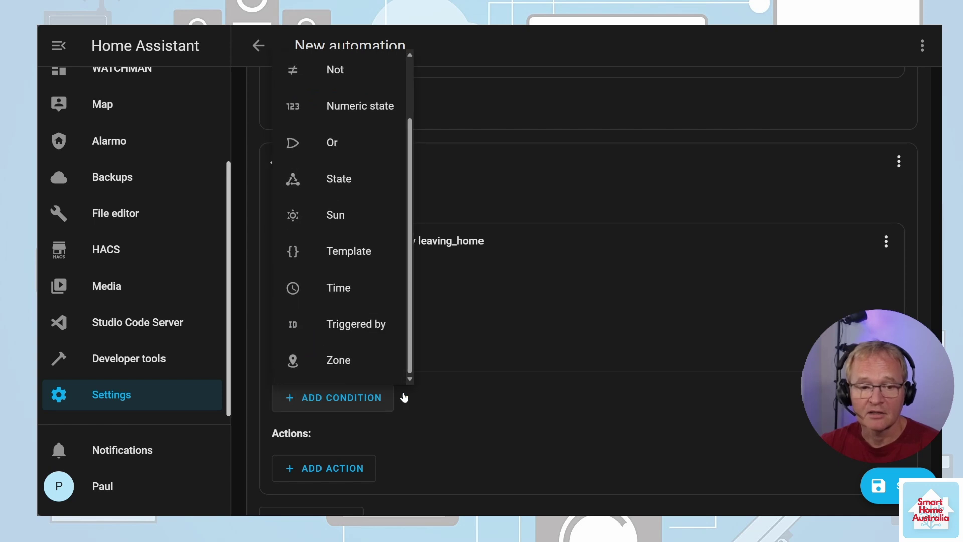
{"action": "left_click", "coordinate": [345, 181]}
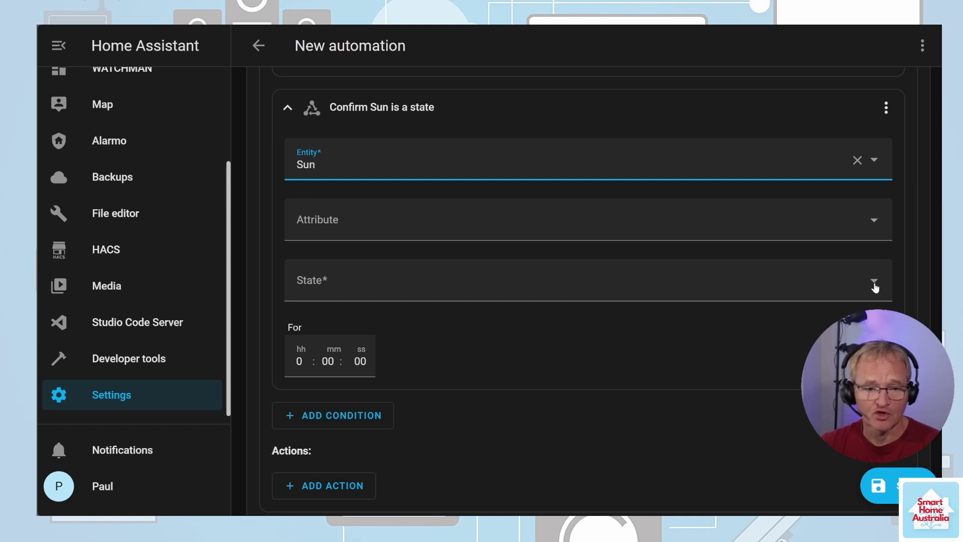
{"action": "left_click", "coordinate": [874, 287]}
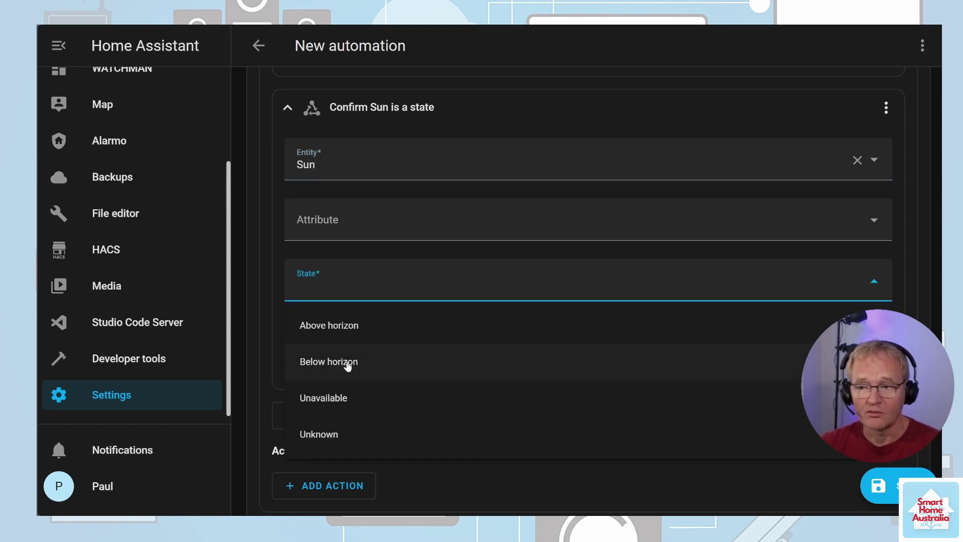
{"action": "left_click", "coordinate": [348, 362]}
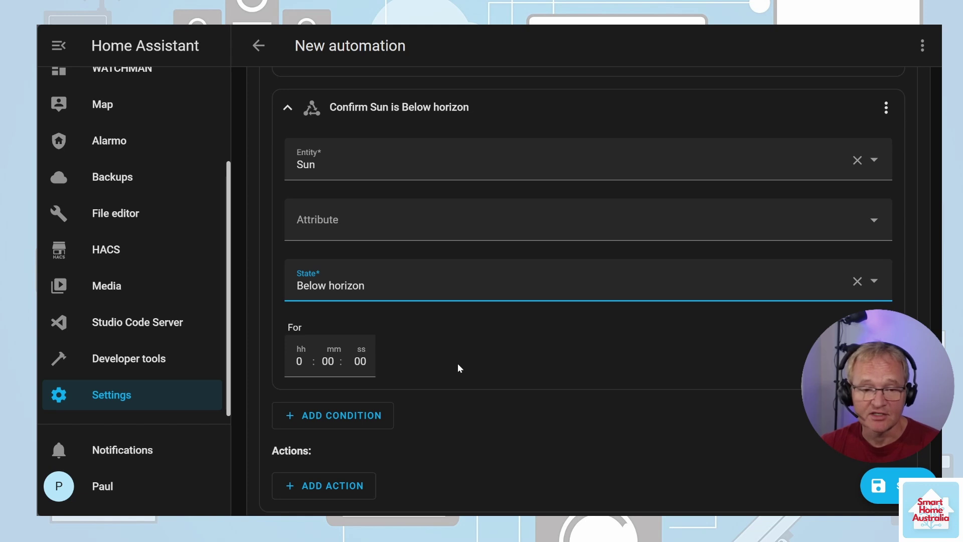
Step: Add a service call action to Option 2 and set its service to Light: Turn off
{"action": "left_click", "coordinate": [345, 489]}
{"action": "left_click", "coordinate": [374, 73]}
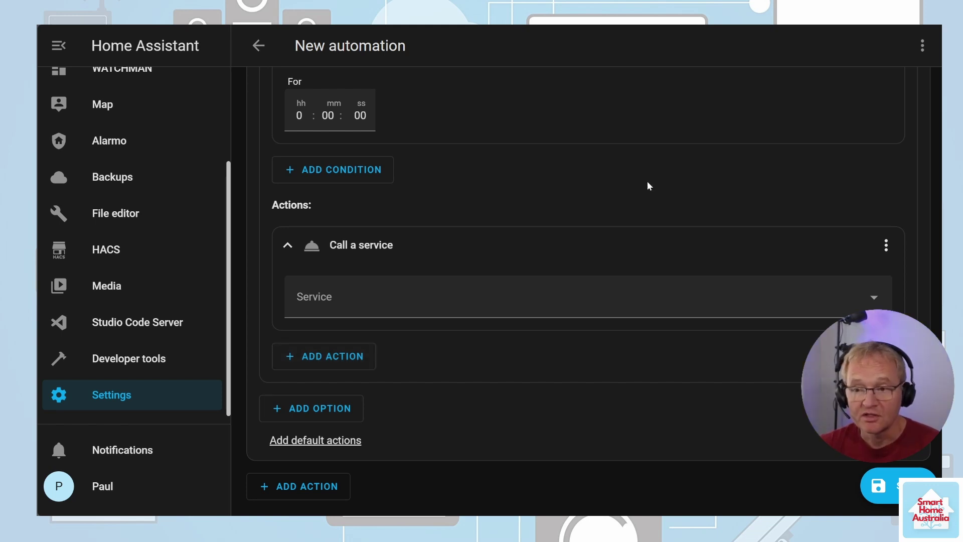
{"action": "scroll", "coordinate": [364, 378], "scroll_direction": "up", "scroll_amount": 1}
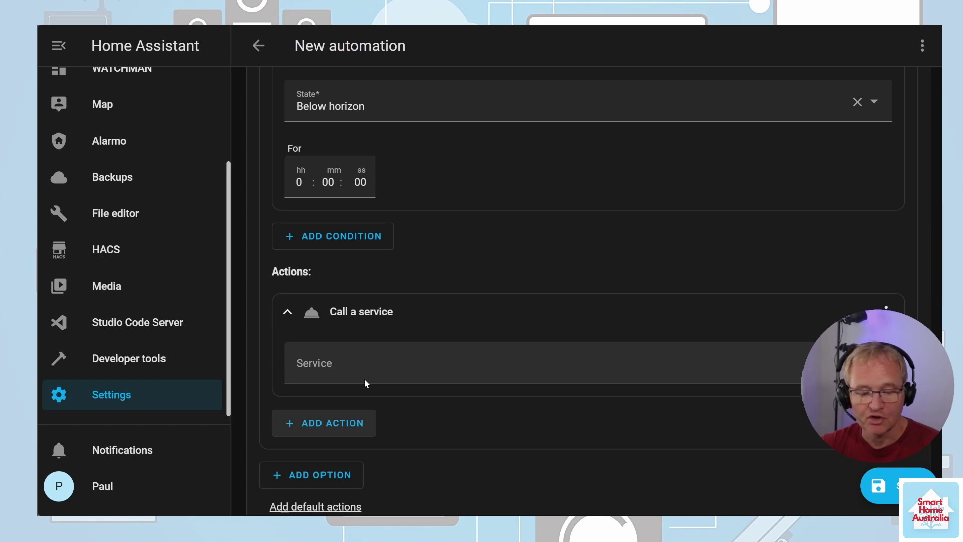
{"action": "left_click", "coordinate": [365, 380]}
{"action": "type", "text": "light: turn off"}
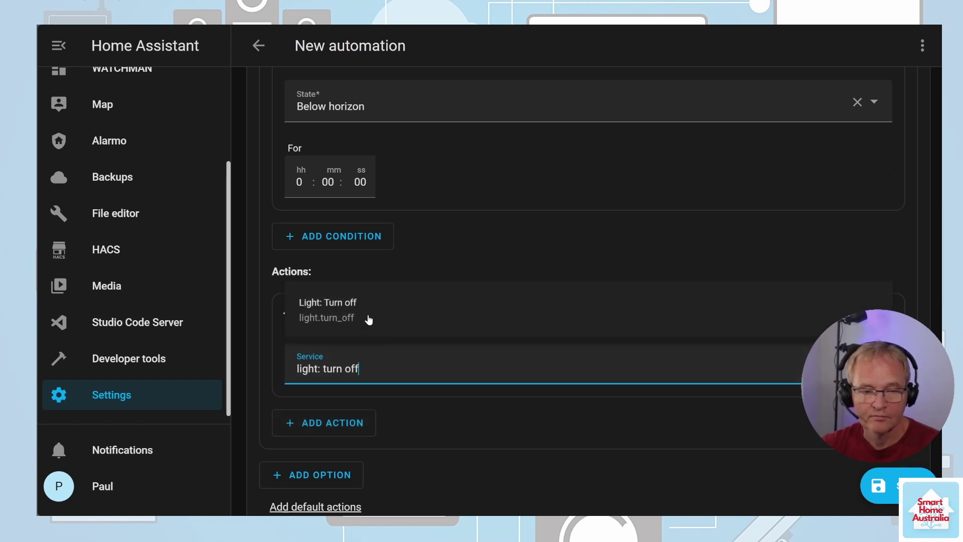
{"action": "left_click", "coordinate": [369, 319]}
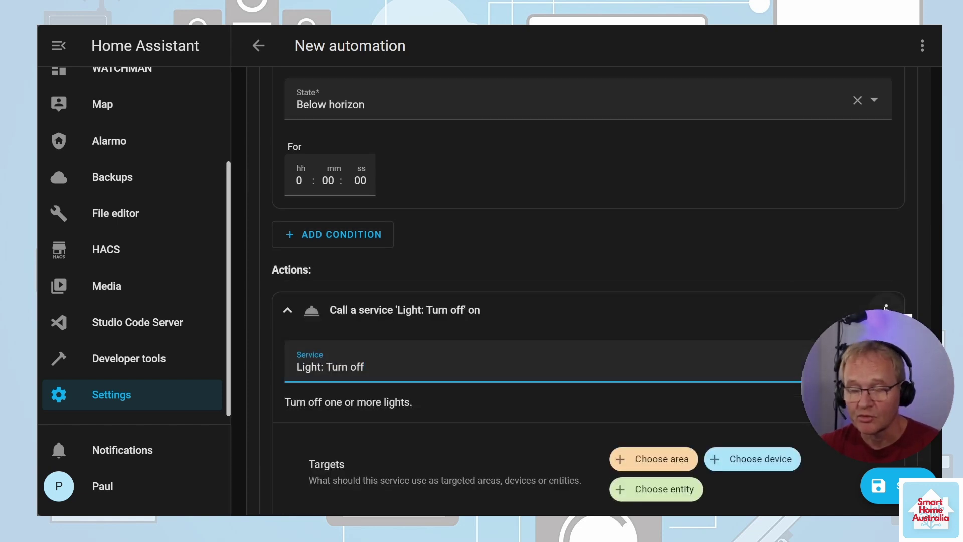
Step: Switch the Light: Turn off action to YAML editing and add a target with entity_id: all
{"action": "left_click", "coordinate": [886, 307]}
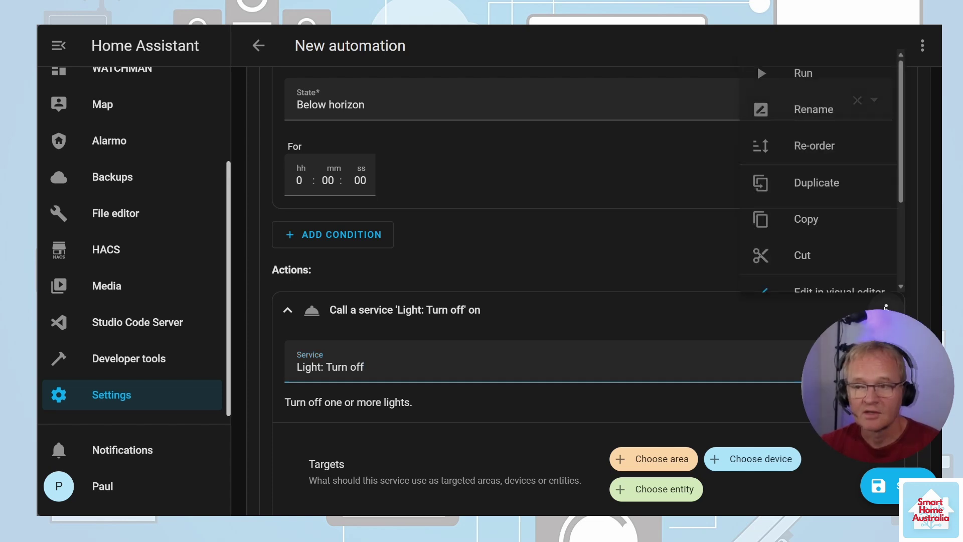
{"action": "scroll", "coordinate": [851, 258], "scroll_direction": "down", "scroll_amount": 3}
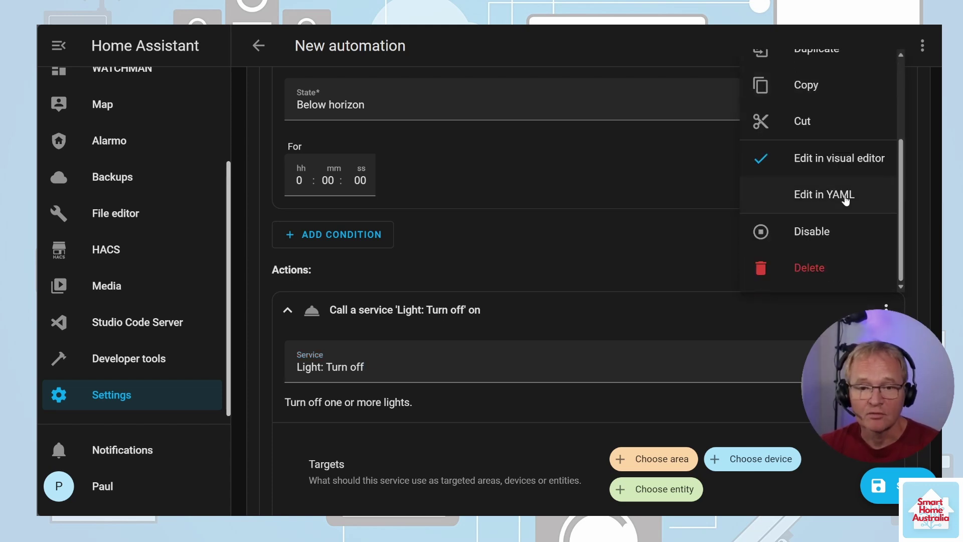
{"action": "left_click", "coordinate": [846, 200]}
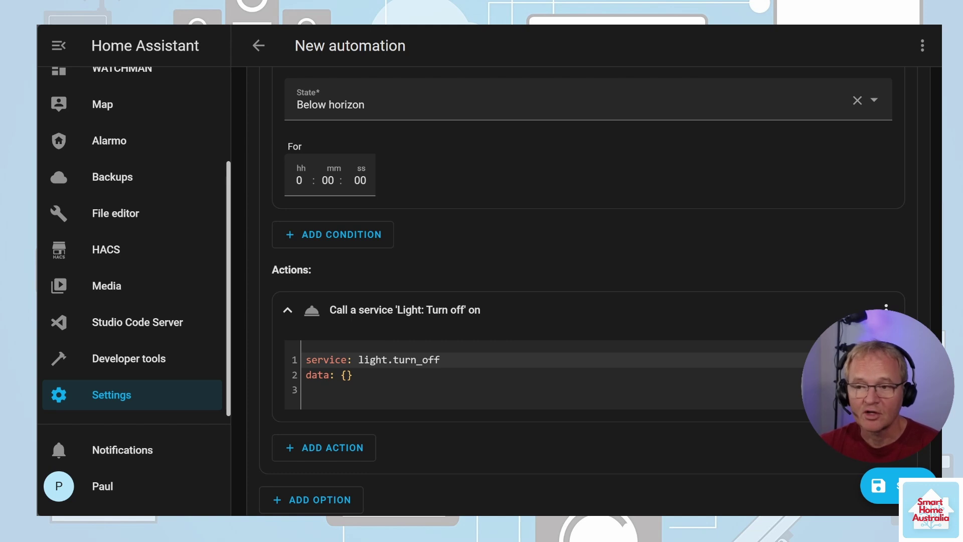
{"action": "left_click", "coordinate": [332, 430]}
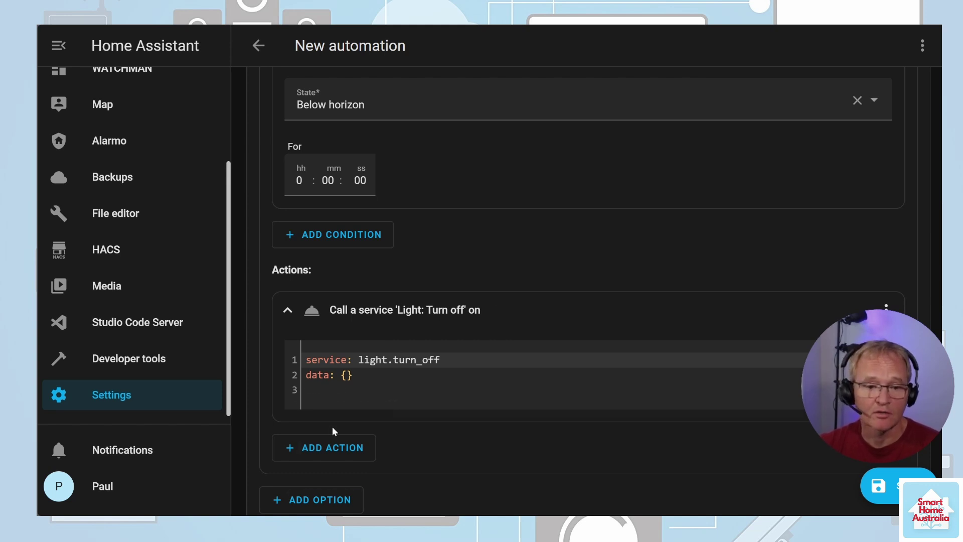
{"action": "type", "text": "target:   entity_id: all"}
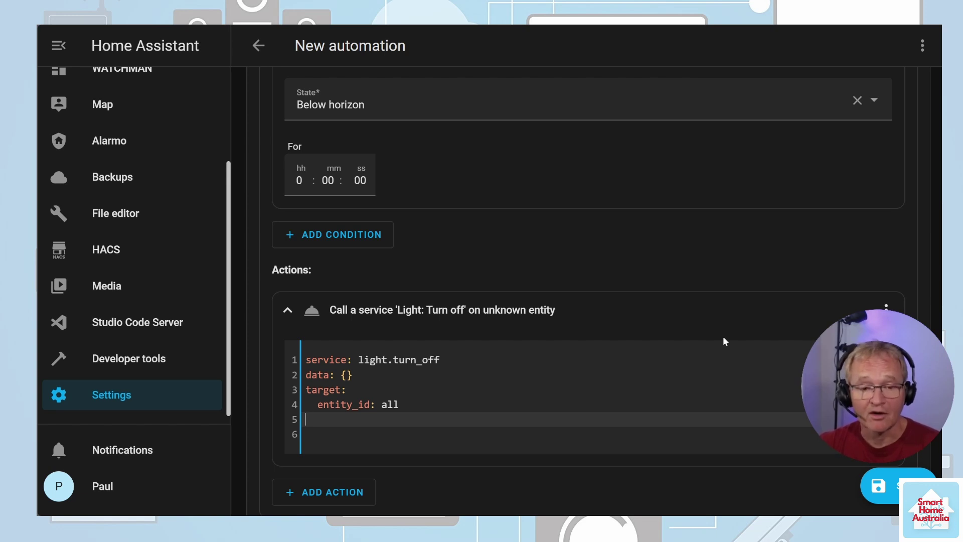
Step: Add another service call action to Option 2 and set its service to Light: Turn on
{"action": "left_click", "coordinate": [361, 491]}
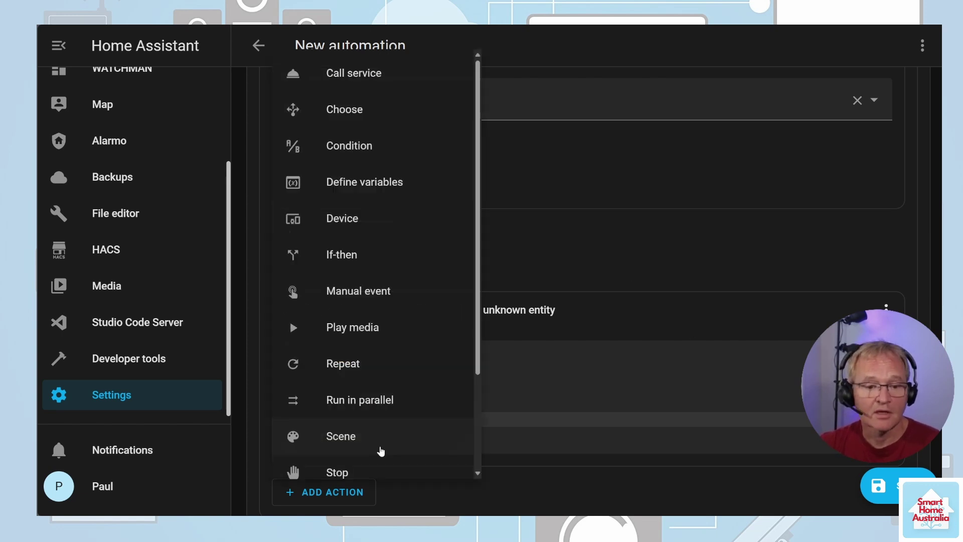
{"action": "left_click", "coordinate": [366, 88]}
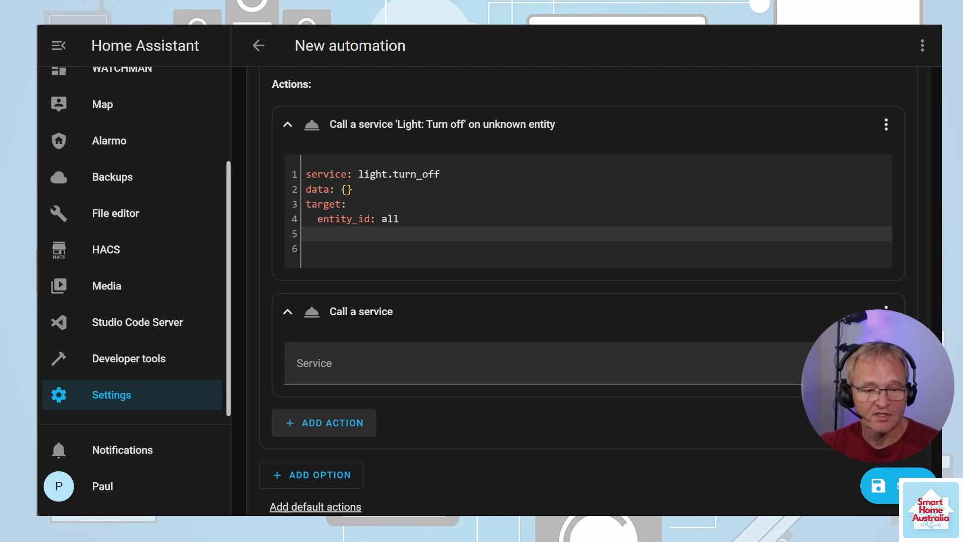
{"action": "left_click", "coordinate": [376, 363]}
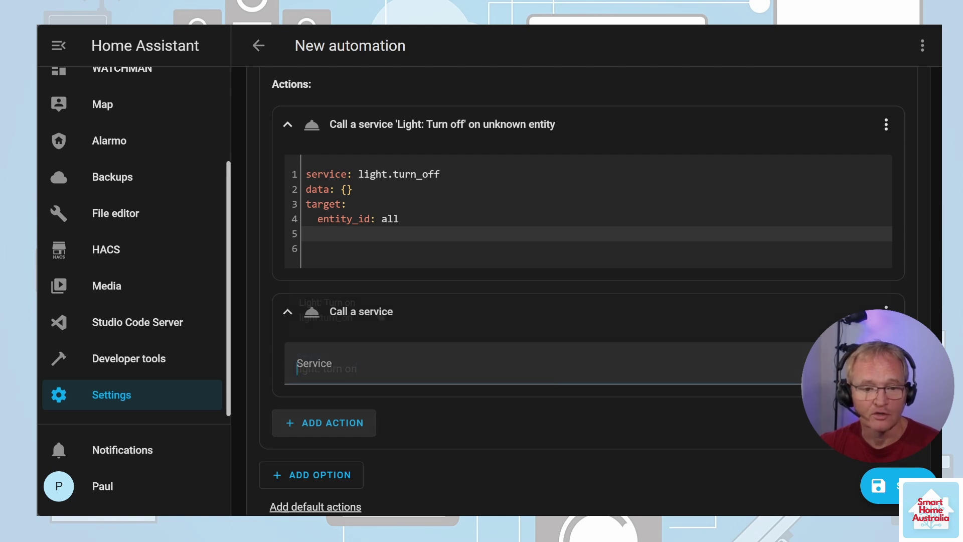
{"action": "type", "text": "Light: turn on"}
{"action": "left_click", "coordinate": [375, 310]}
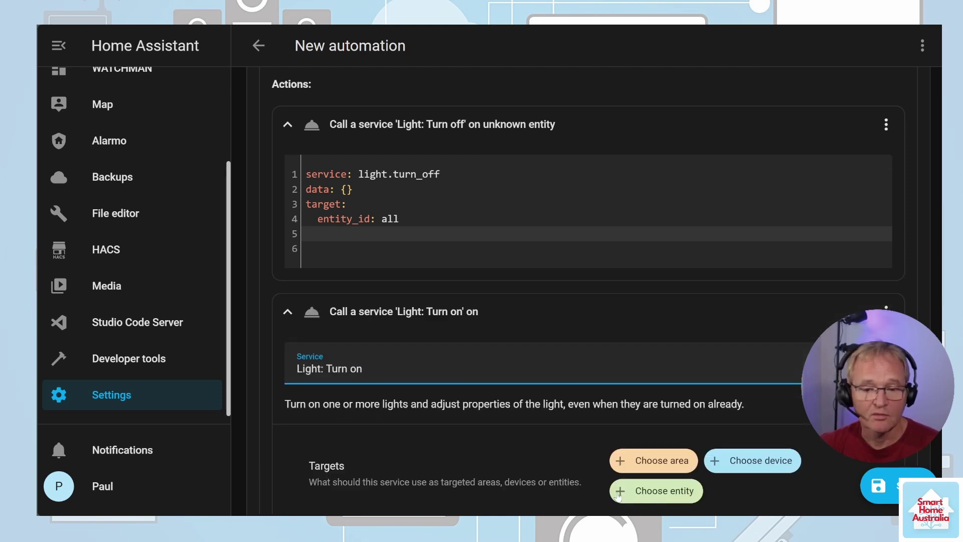